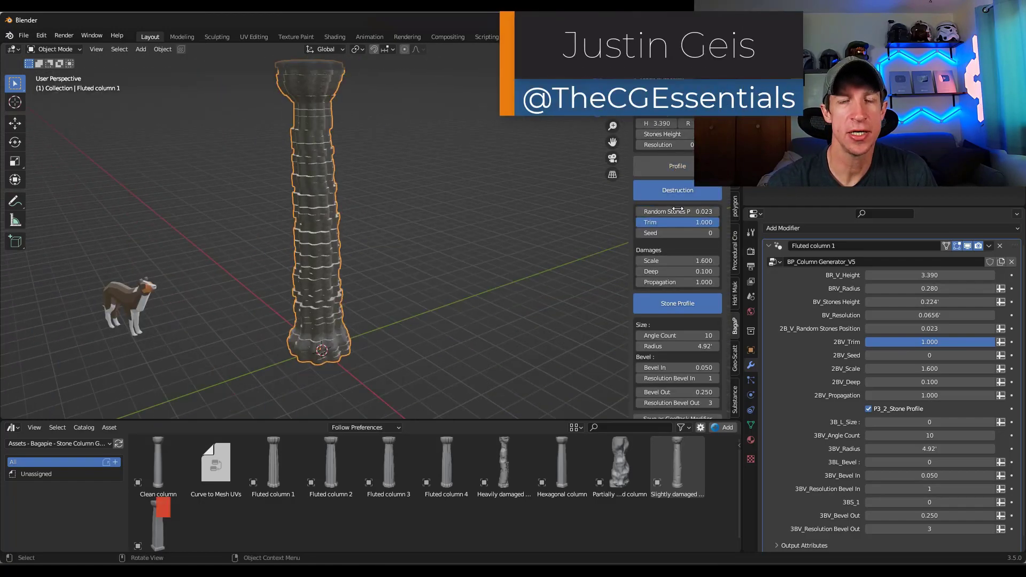
Step: Place the Clean column asset from the Stone Column Generator library into the scene beside the fluted column
left_click_drag(158, 463, 391, 214)
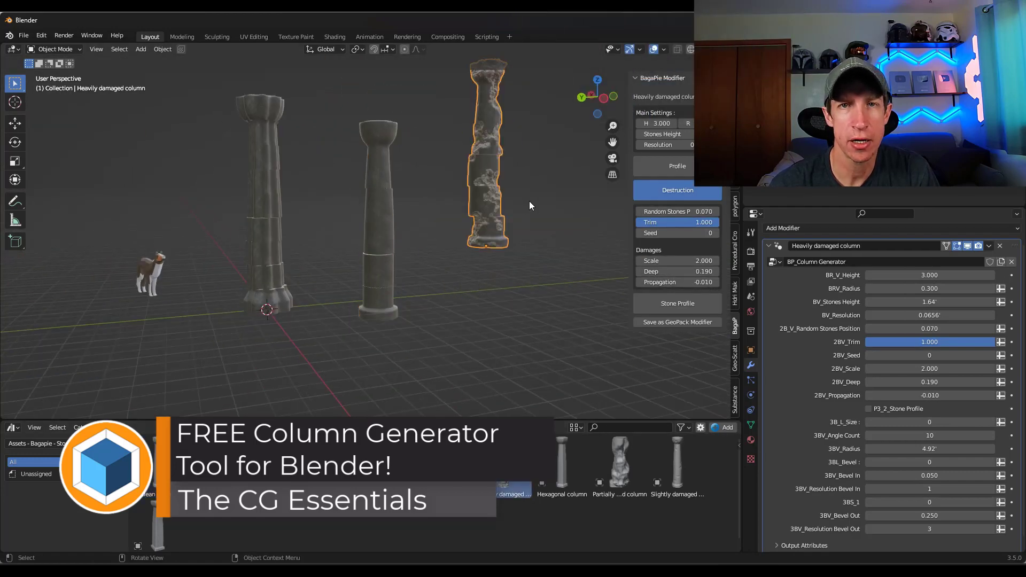
middle_click_drag(406, 187, 369, 251)
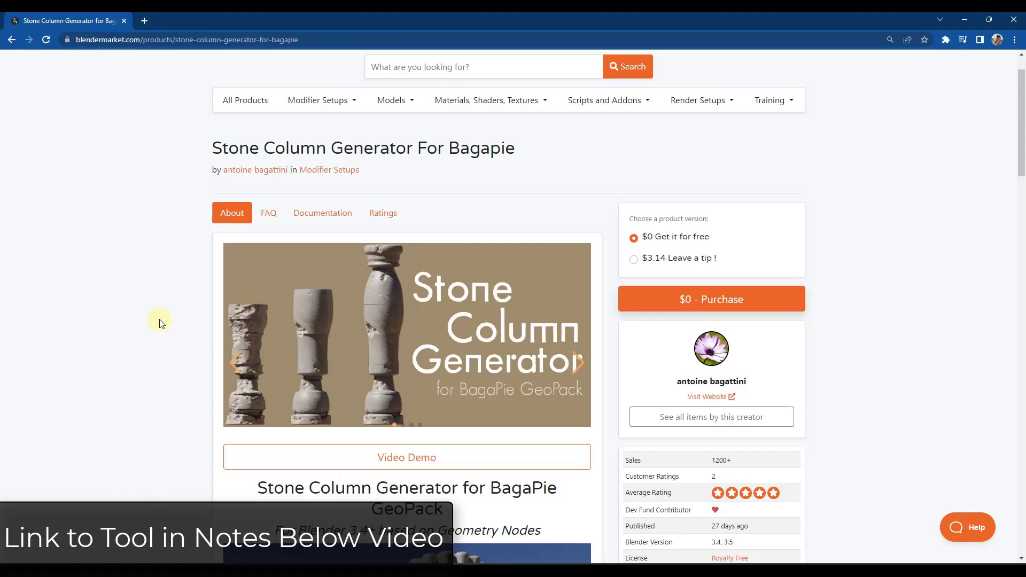
scroll(259, 259, "up", 1)
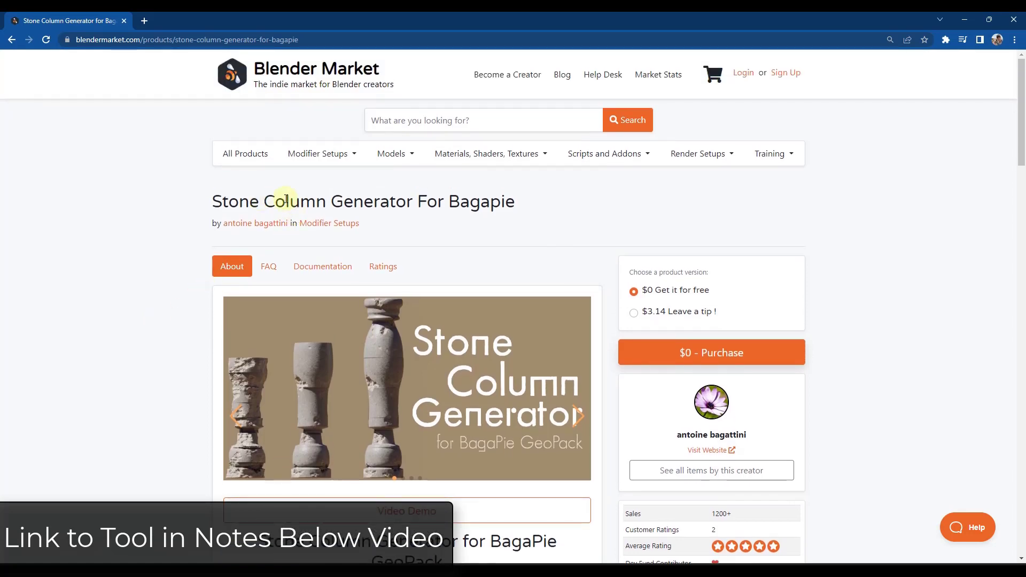
Step: Read through the Stone Column Generator For Bagapie product page, down to its installation instructions
scroll(389, 370, "down", 1)
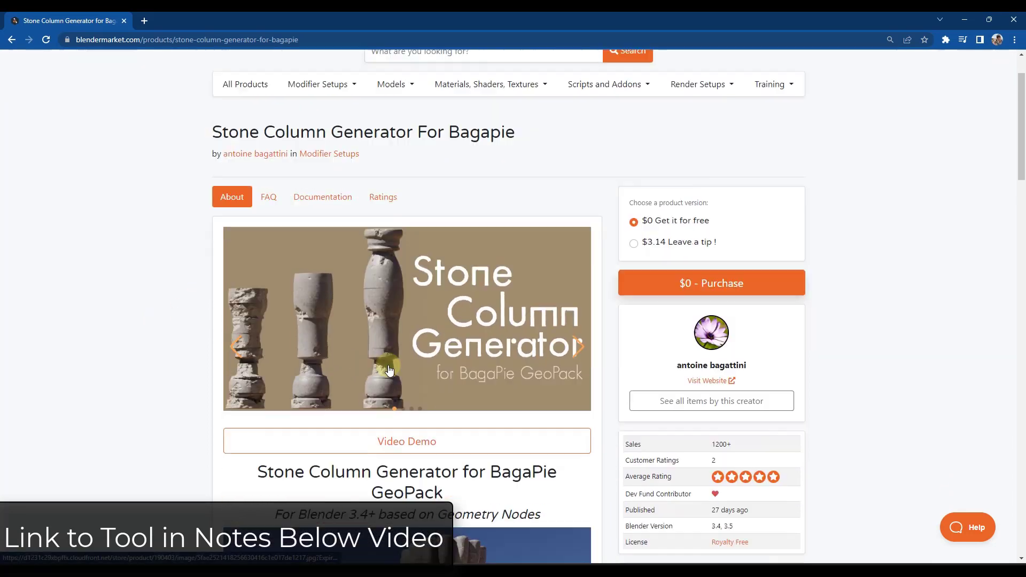
scroll(390, 370, "down", 1)
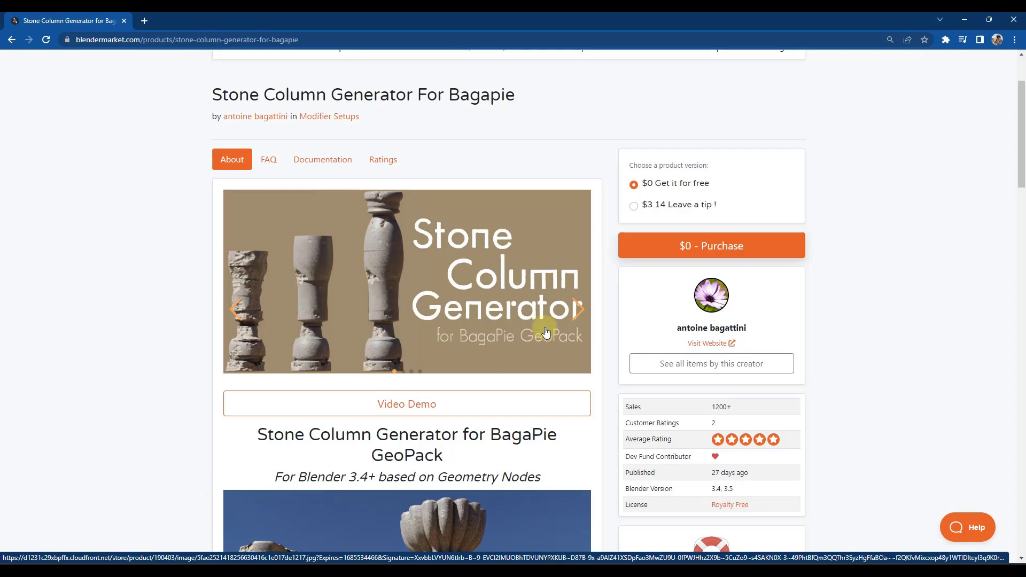
scroll(547, 333, "down", 2)
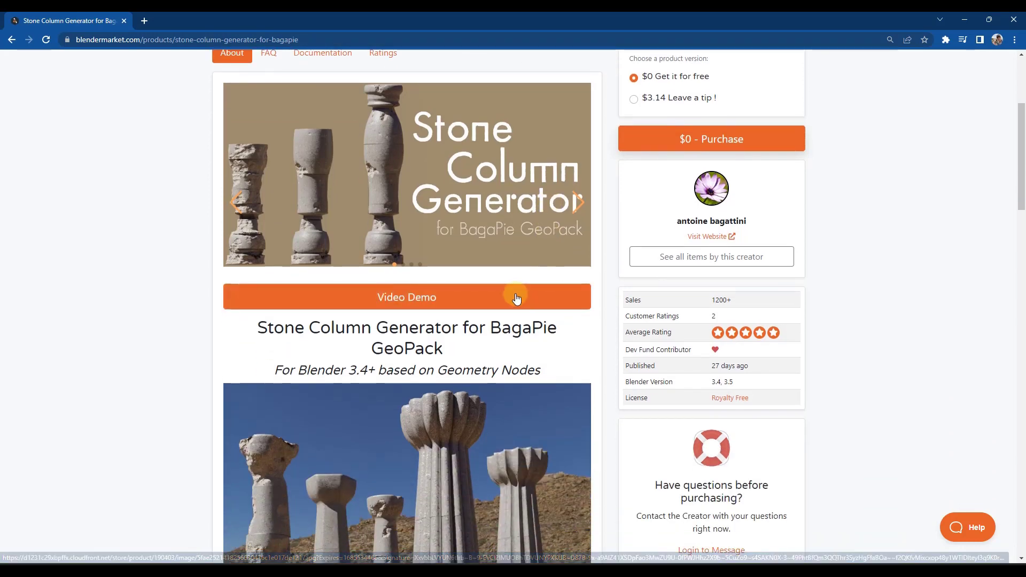
scroll(43, 215, "down", 10)
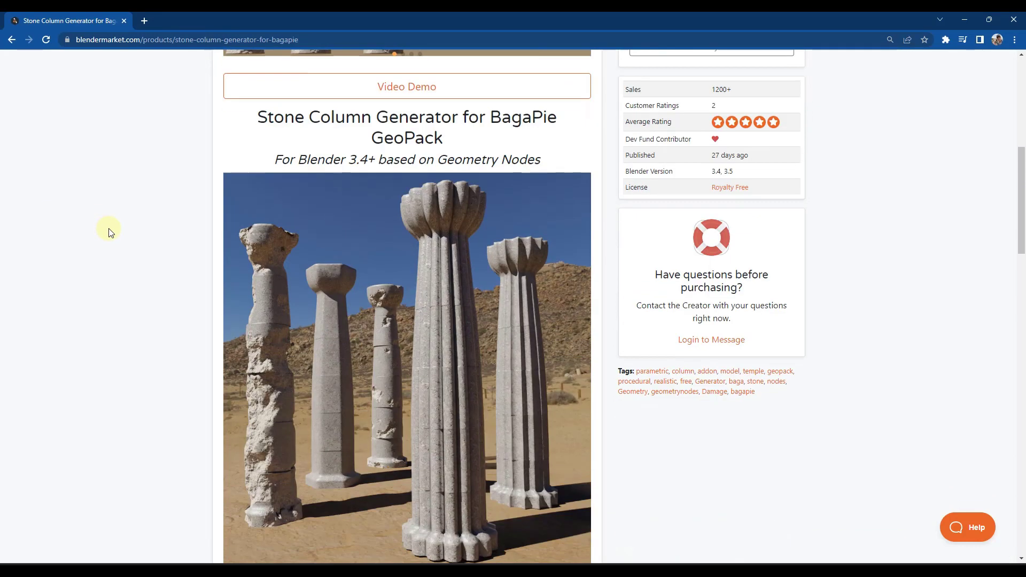
scroll(131, 290, "down", 4)
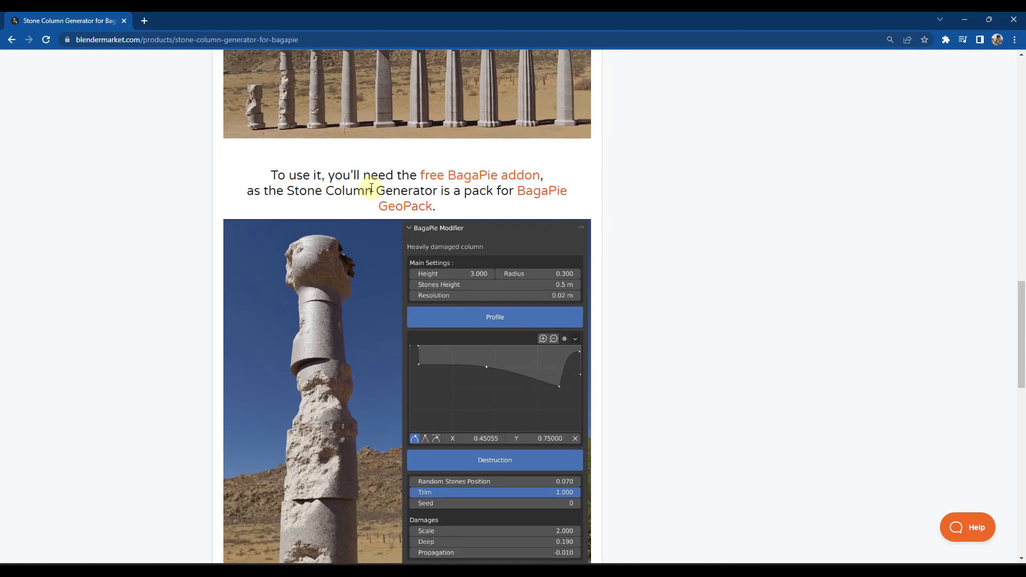
scroll(359, 213, "down", 3)
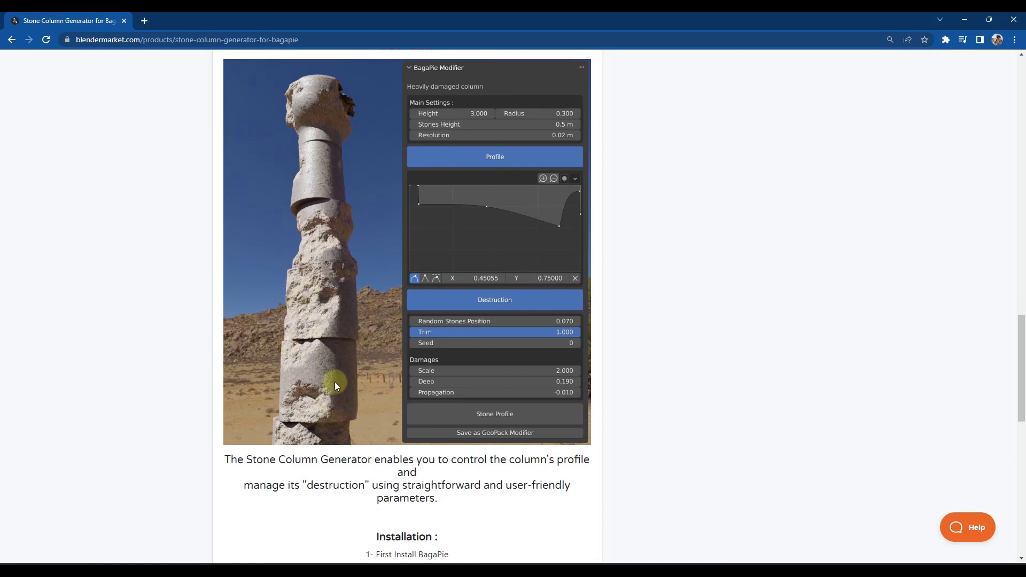
scroll(334, 383, "down", 4)
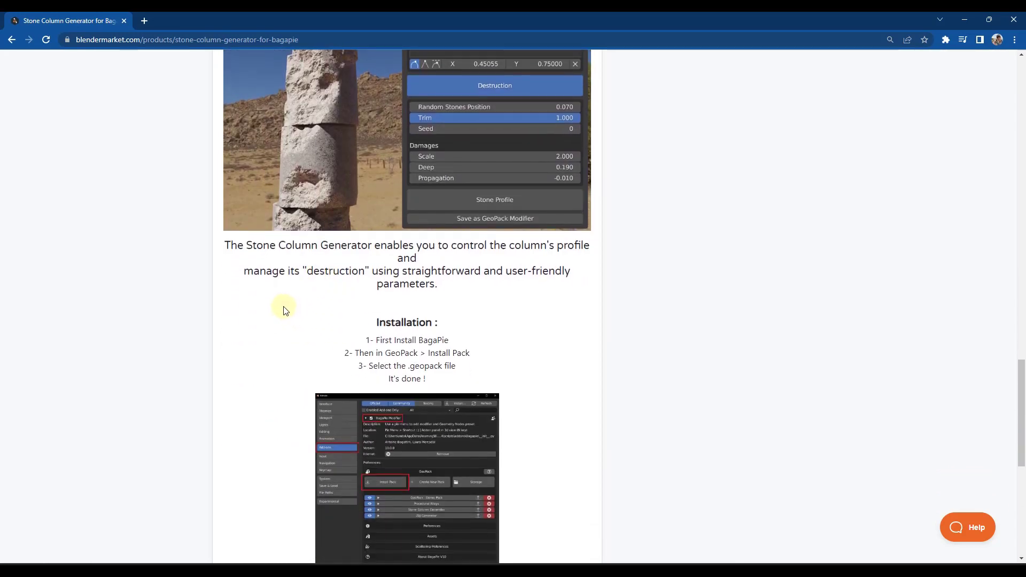
scroll(289, 311, "down", 1)
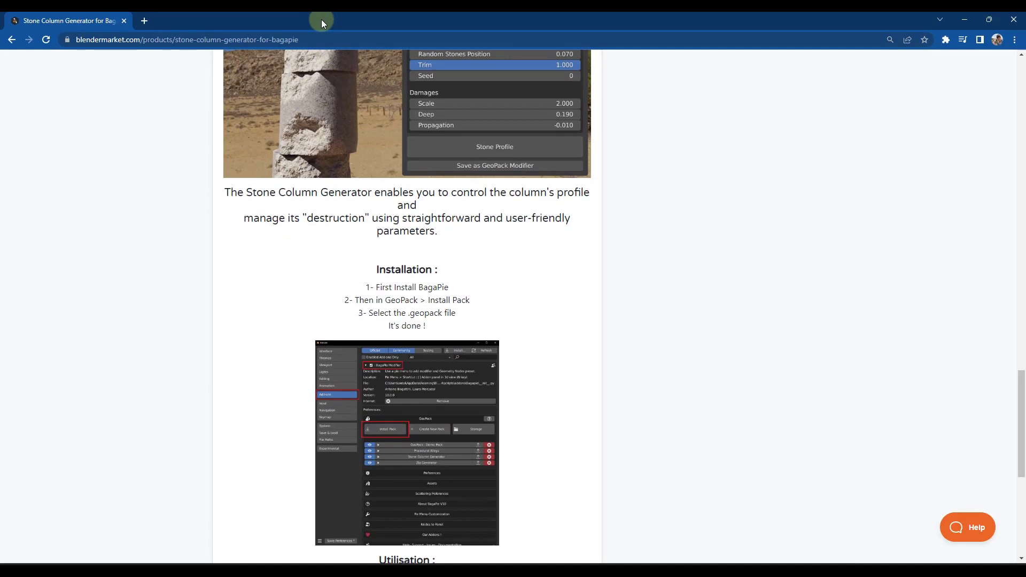
Step: Switch to Blender and expand the BagaPie Modifier entry in the add-on preferences
left_click_drag(321, 19, 1025, 179)
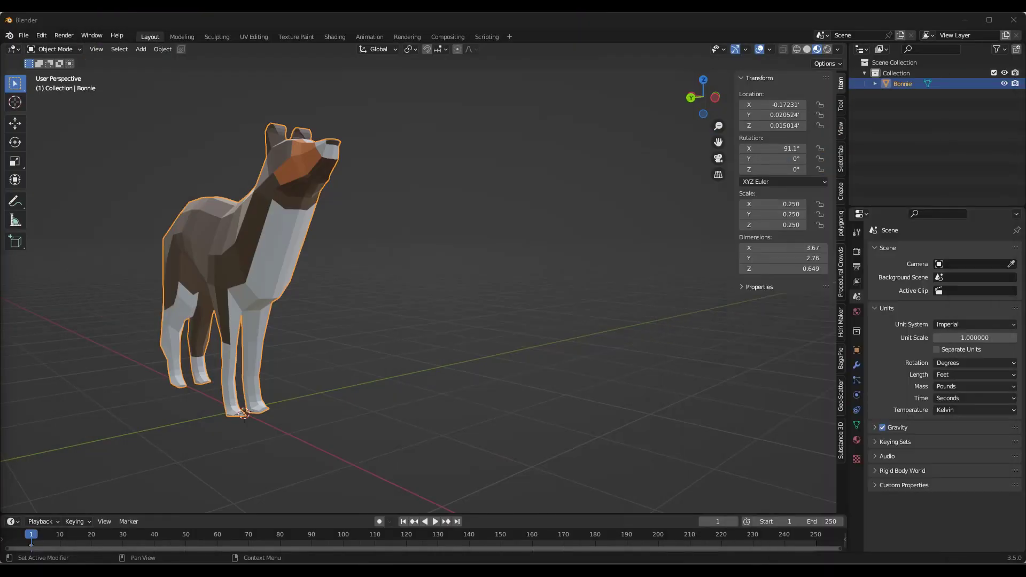
left_click(40, 35)
left_click(60, 190)
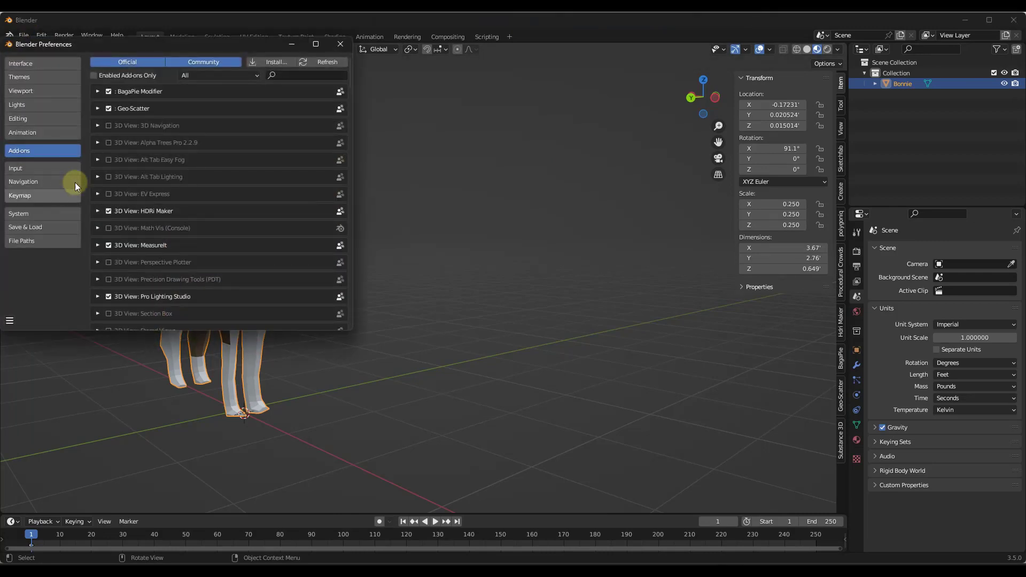
left_click(98, 92)
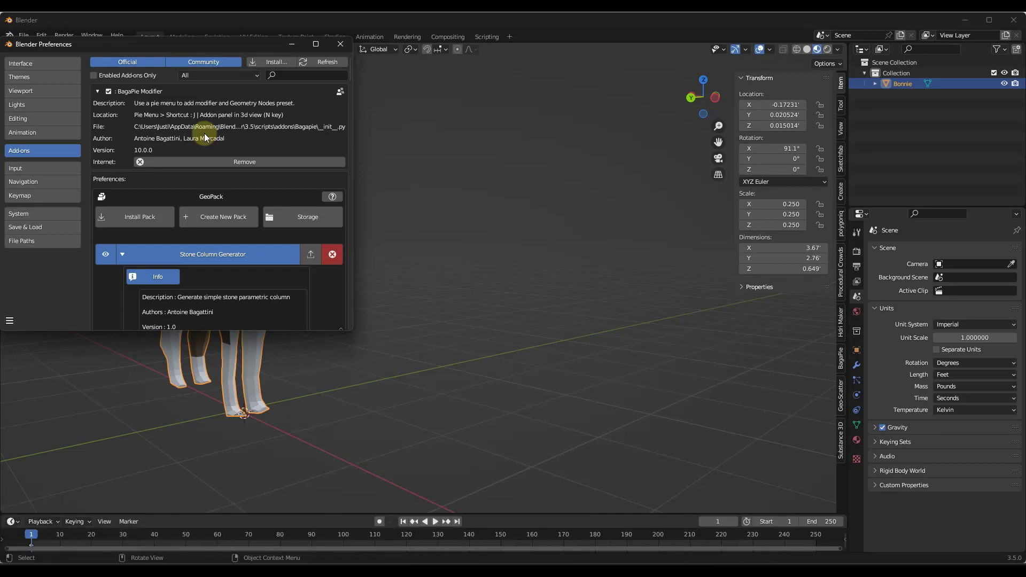
Step: Look for the Stone_Column_Generator.geopack file in the BagaPie pack installation dialog and leave without importing it
scroll(251, 141, "down", 1)
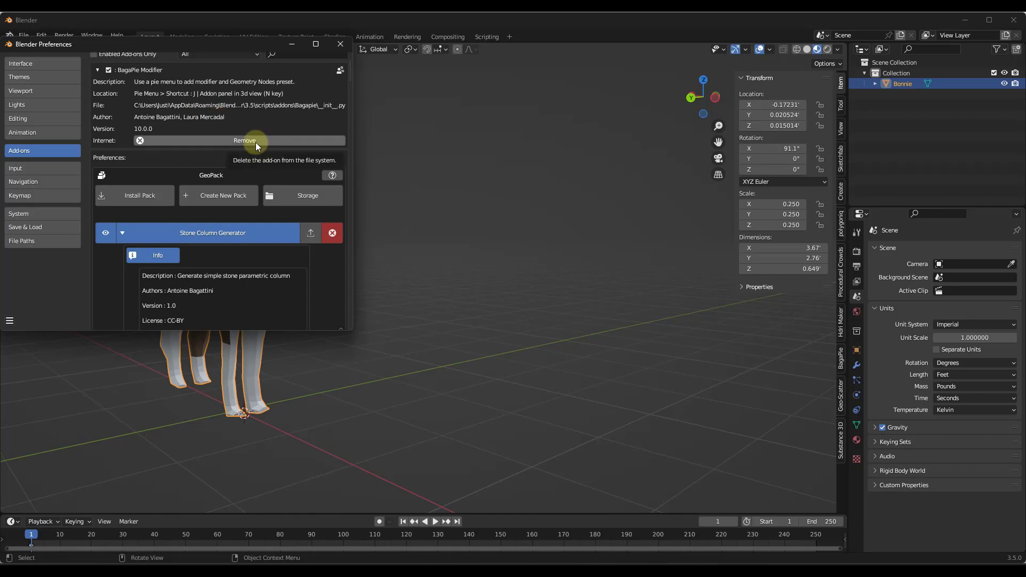
left_click(127, 198)
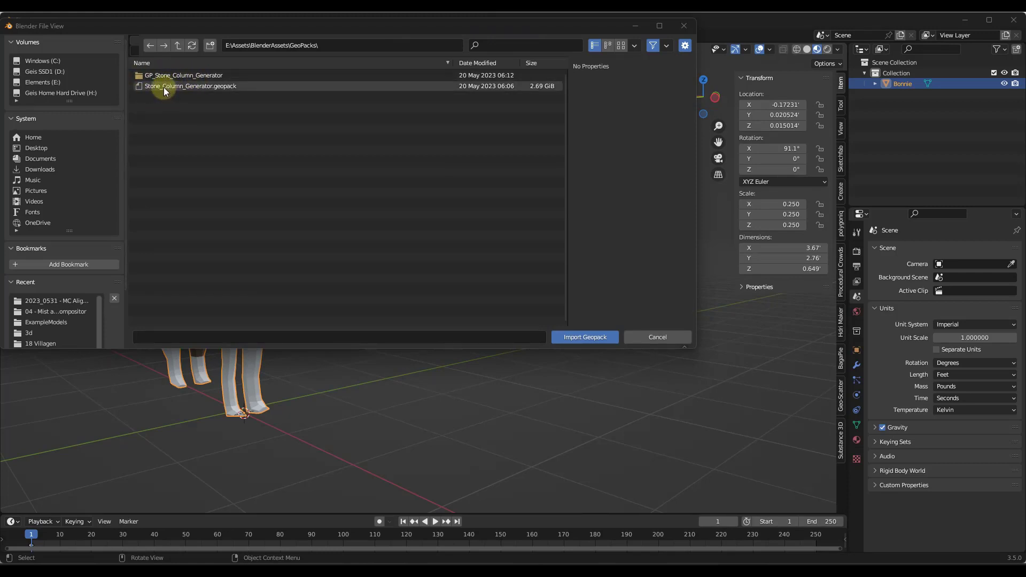
left_click(685, 30)
Step: Examine the Stone Column Generator pack's info, its column modifiers and its asset library files in the BagaPie preferences
scroll(225, 216, "down", 4)
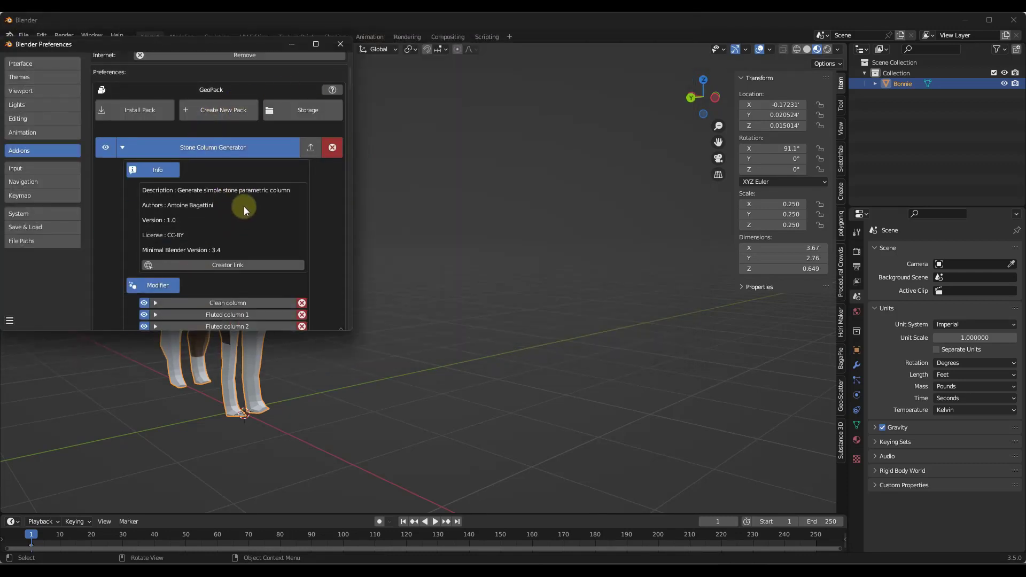
scroll(248, 201, "down", 1)
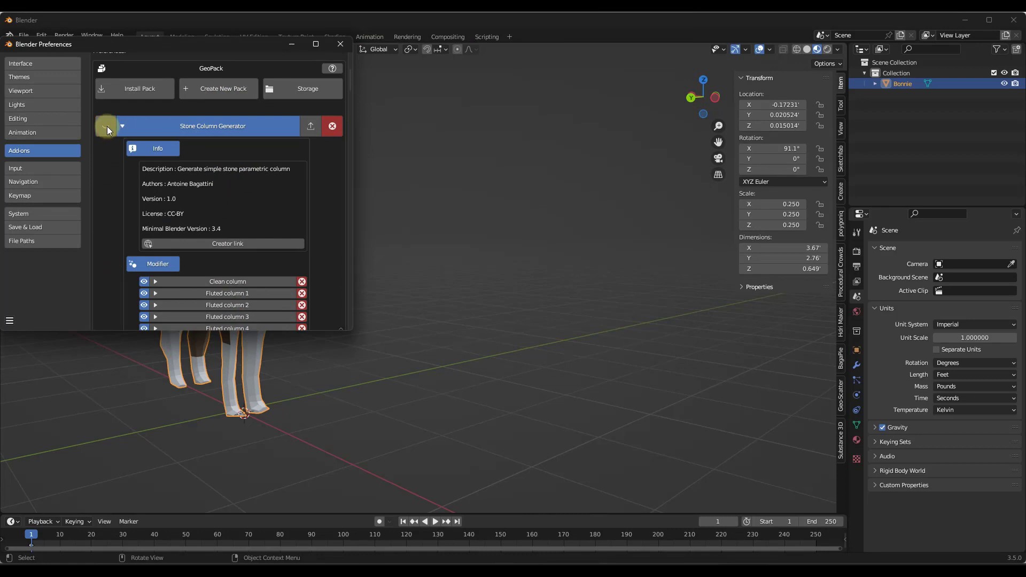
left_click(151, 128)
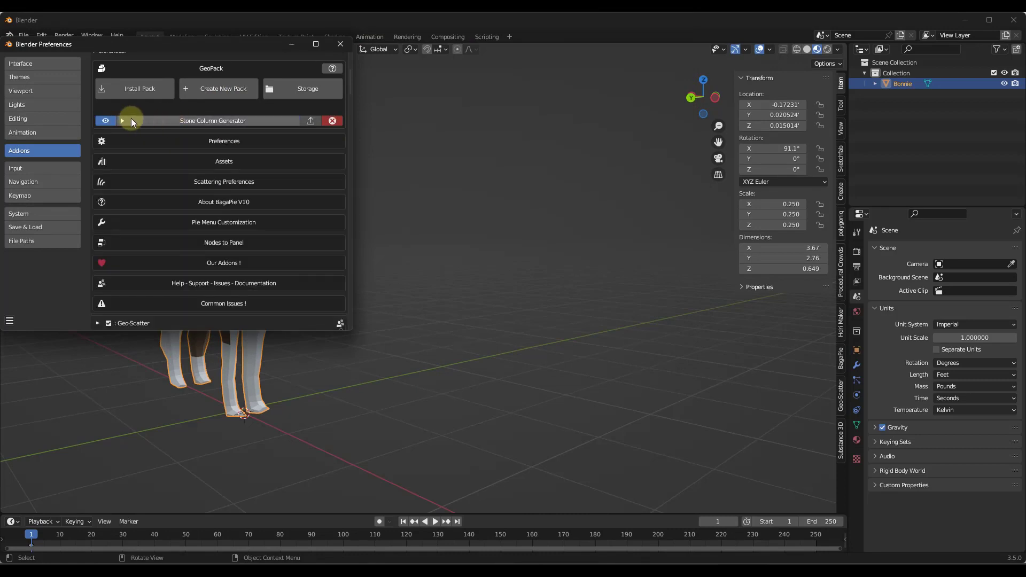
left_click(131, 121)
scroll(220, 223, "down", 5)
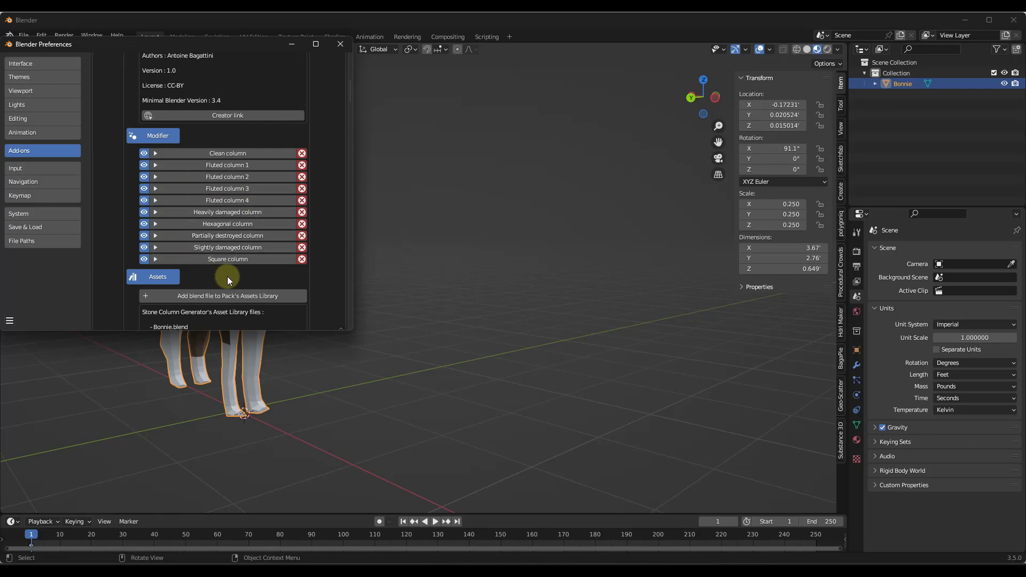
scroll(239, 277, "down", 2)
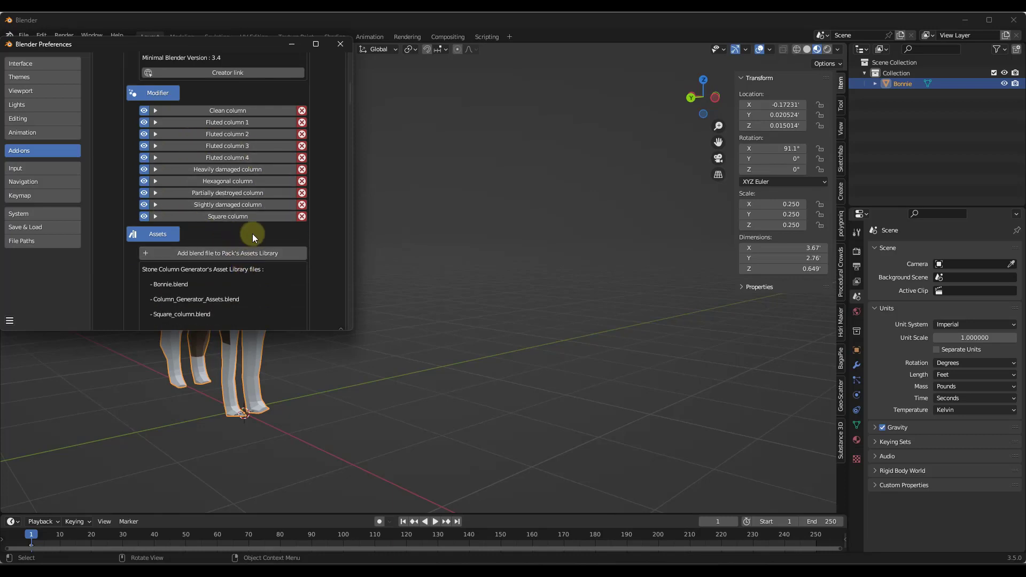
scroll(253, 235, "down", 4)
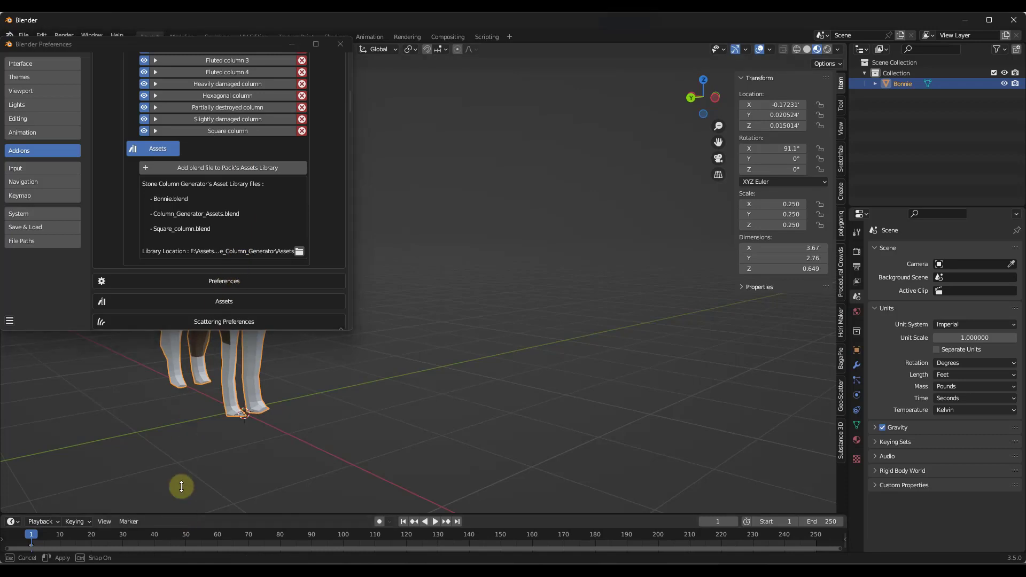
Step: Enlarge the timeline area upward to make room for the asset library
left_click_drag(182, 524, 182, 429)
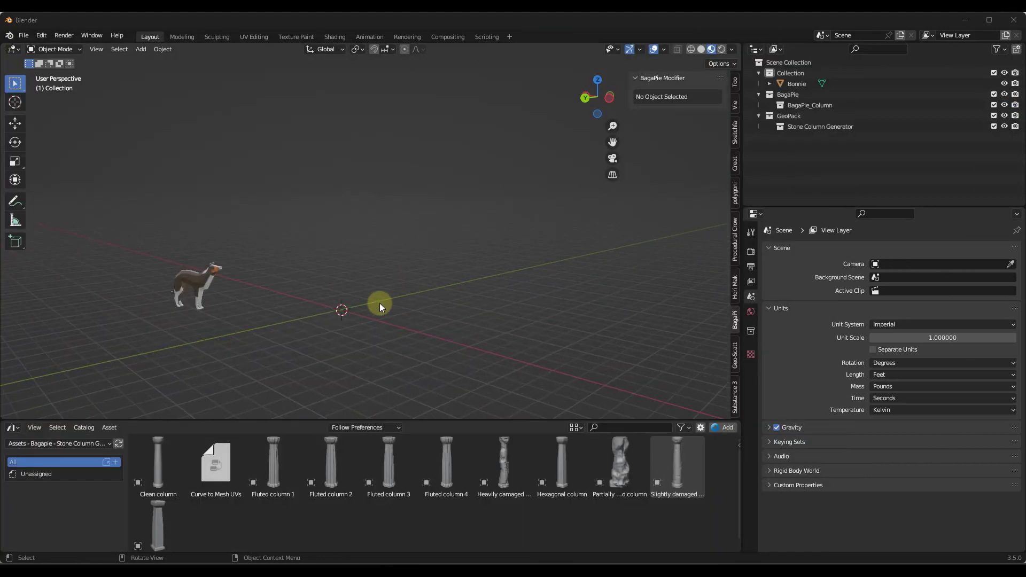
Step: Generate a Fluted column 1 at the scene origin from the BagaPie GeoPack's Stone Column Generator
mouse_move(330, 326)
middle_mouse_down()
mouse_move(303, 326)
mouse_move(313, 322)
middle_mouse_up()
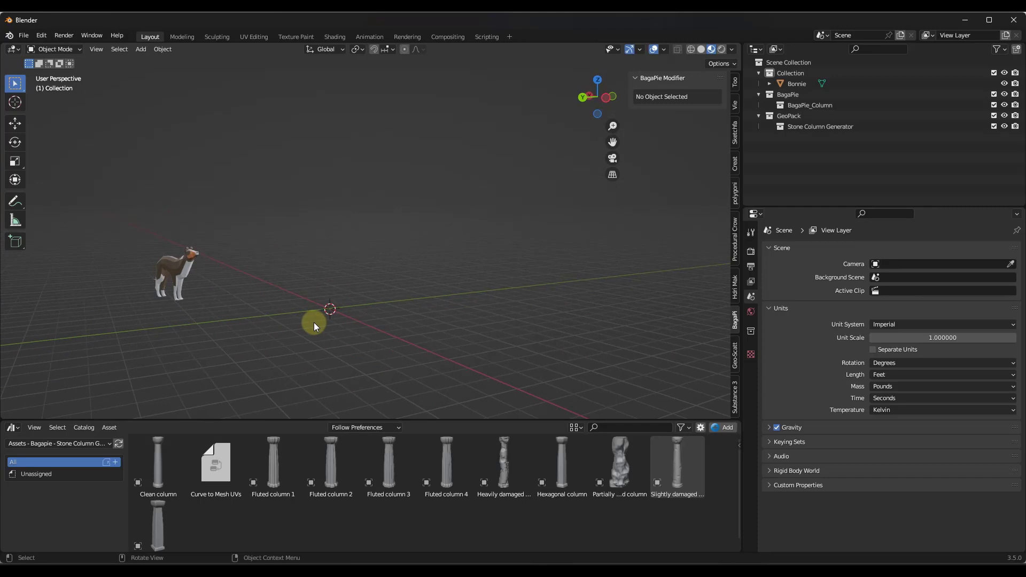
scroll(313, 320, "up", 3)
key("j")
key("Escape")
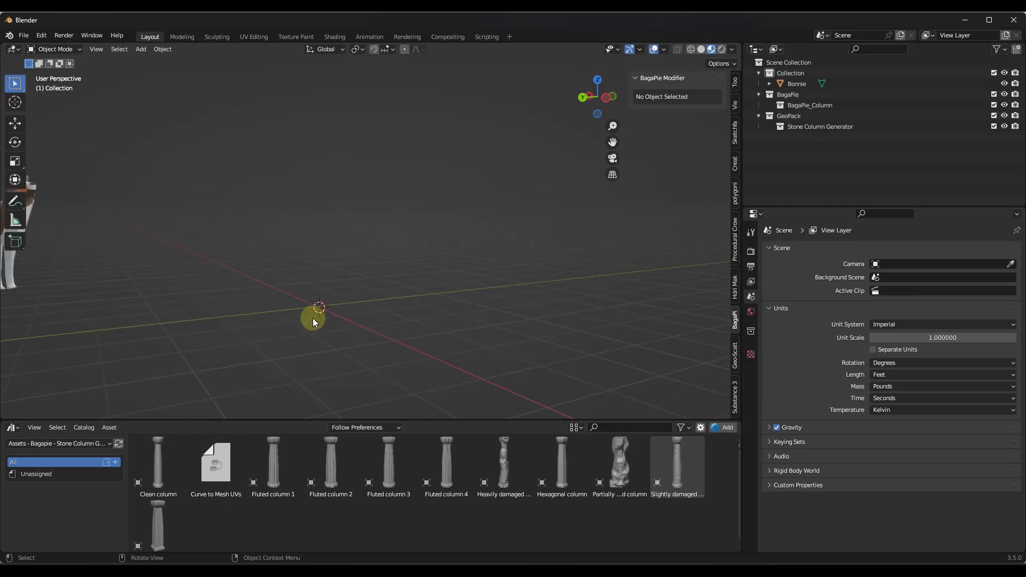
key("alt+j")
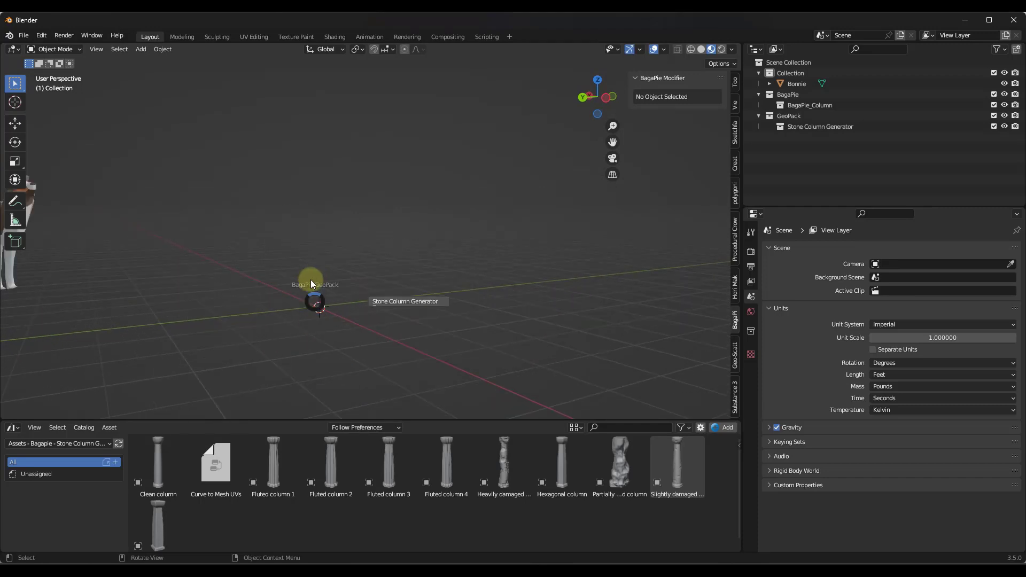
left_click(403, 301)
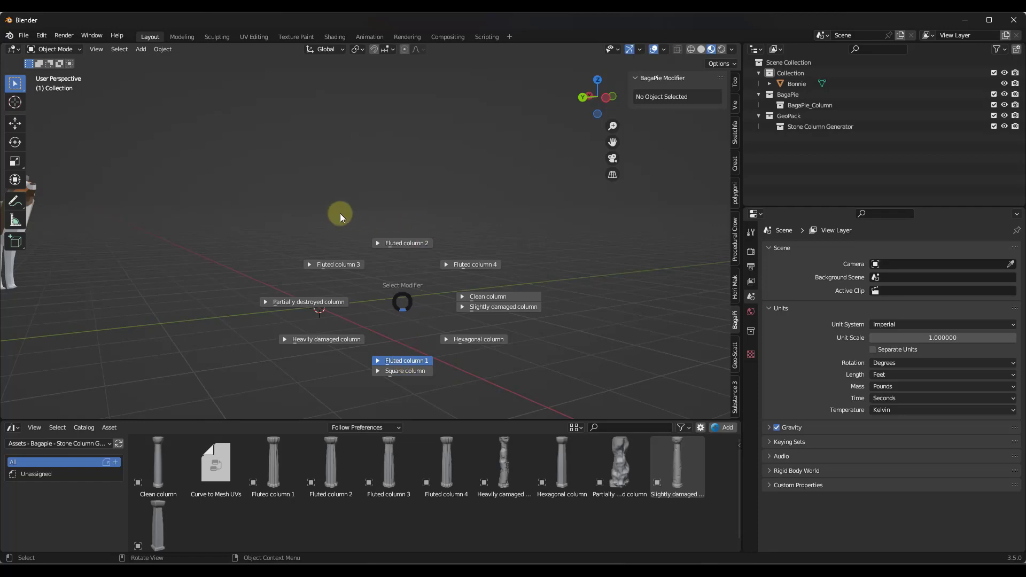
left_click(315, 314)
Step: Inspect the new fluted column and display its BP_Column Generator_V5 modifier parameters
scroll(292, 289, "down", 5)
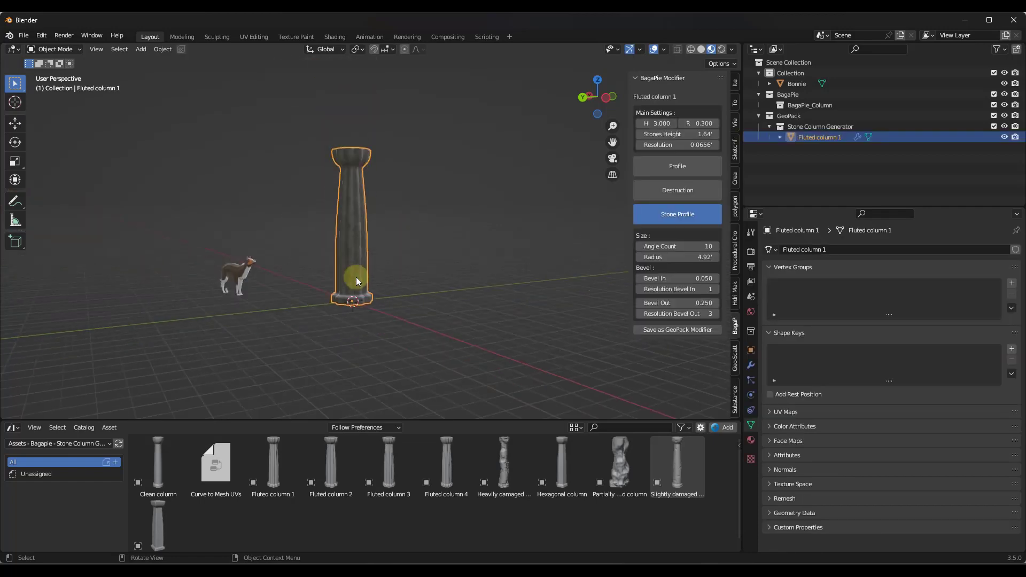
scroll(349, 174, "up", 4)
middle_click_drag(354, 184, 449, 197)
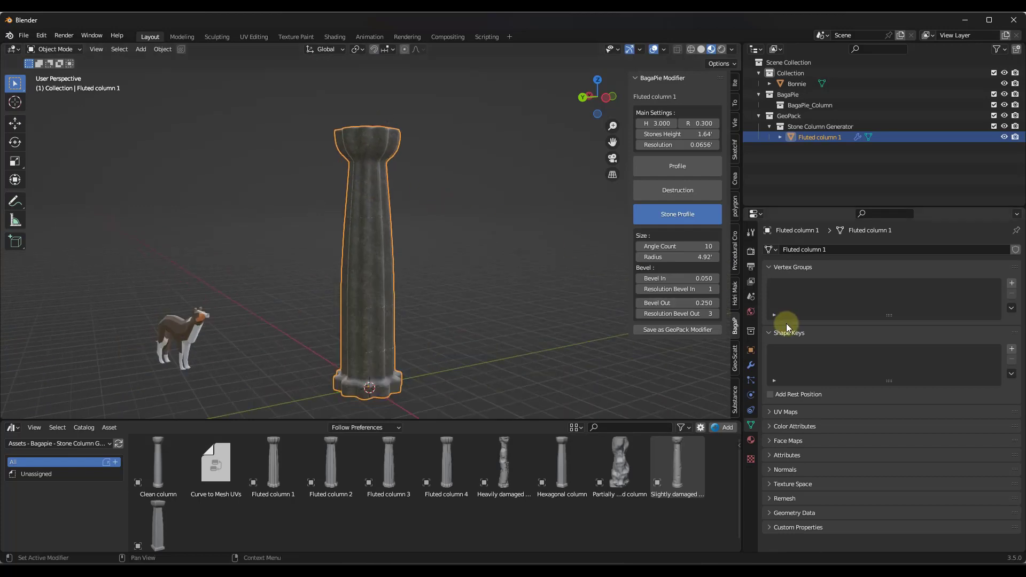
left_click(751, 366)
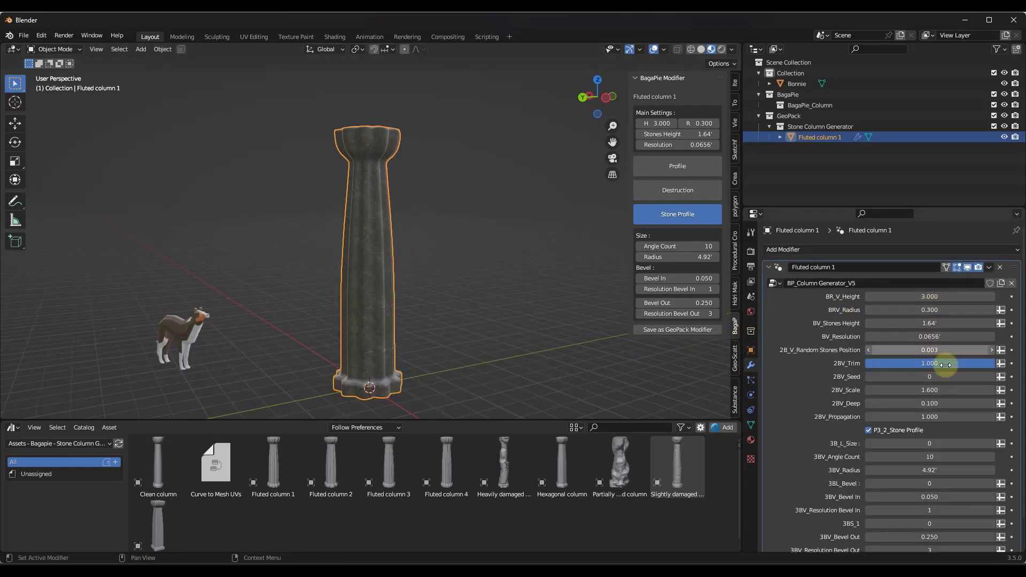
scroll(946, 364, "down", 1)
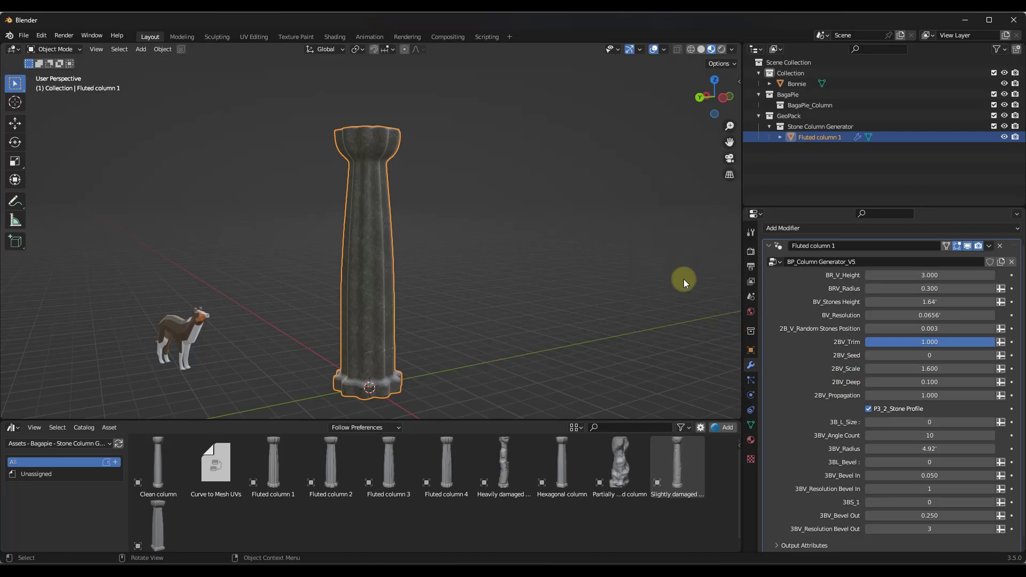
Step: Show the fluted column's Profile curve and reshape it by moving its control points near the start and middle
left_click(676, 167)
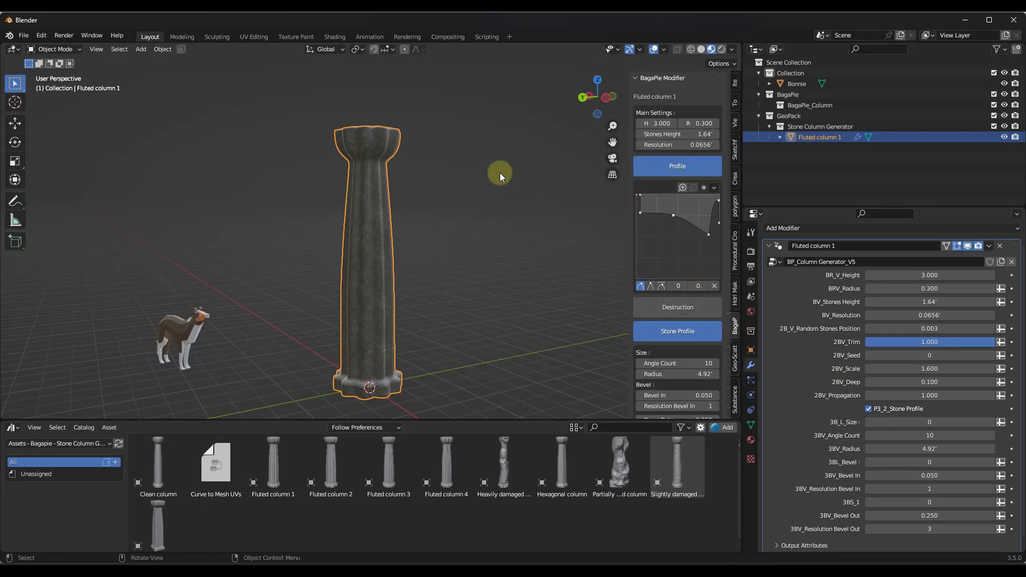
middle_click_drag(372, 156, 365, 241)
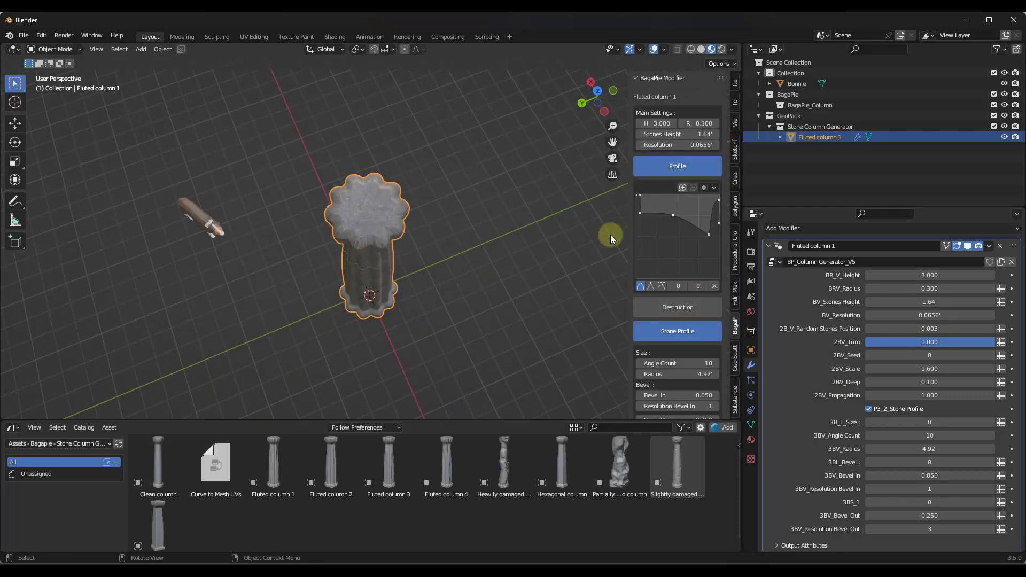
scroll(611, 235, "up", 2)
left_click(651, 286)
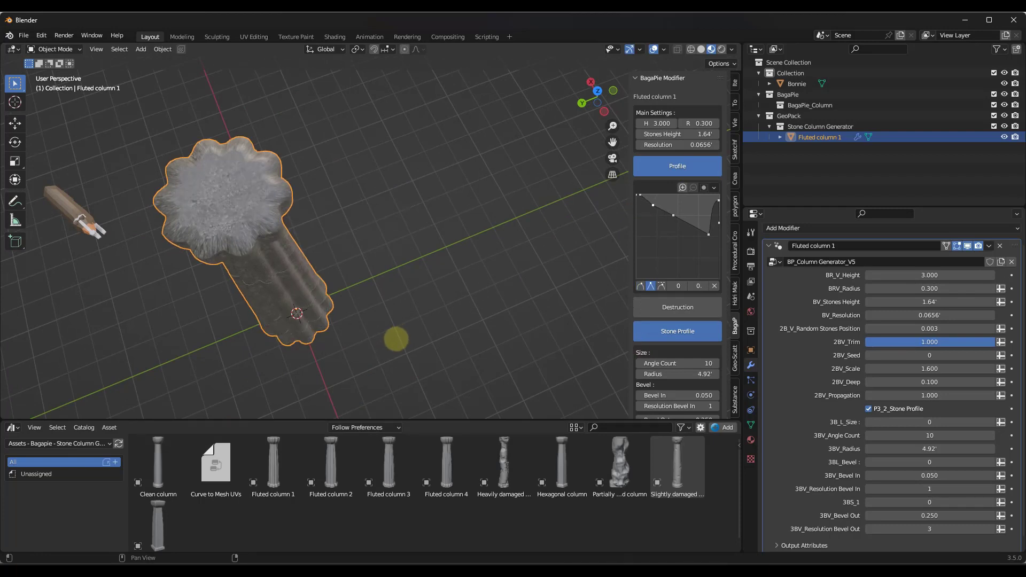
left_click_drag(653, 205, 676, 208)
scroll(238, 227, "up", 2)
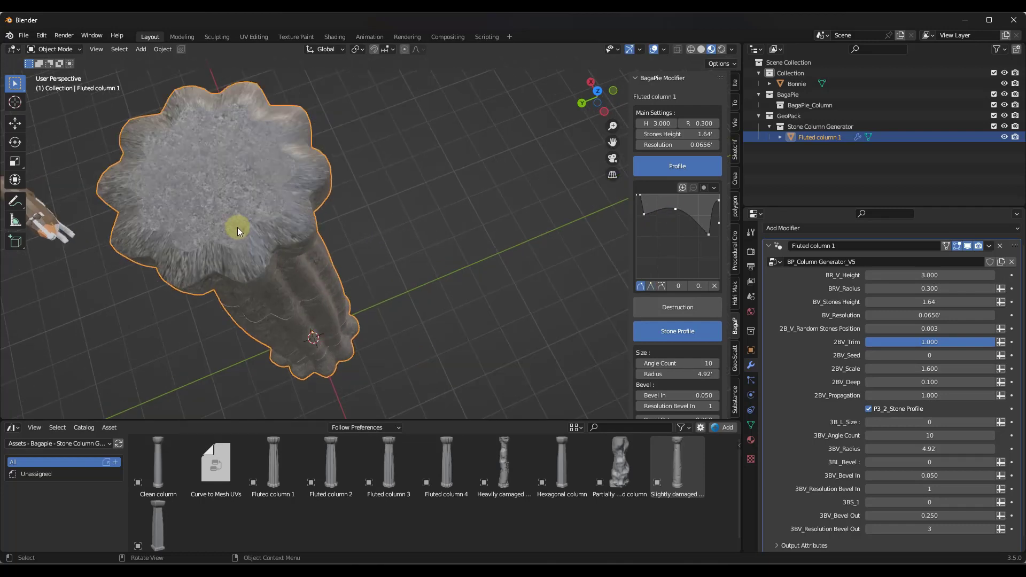
Step: Lower the middle control point of the fluted column's Profile curve to flatten the bulge in its shaft
middle_click_drag(254, 159, 250, 205)
scroll(250, 205, "down", 4)
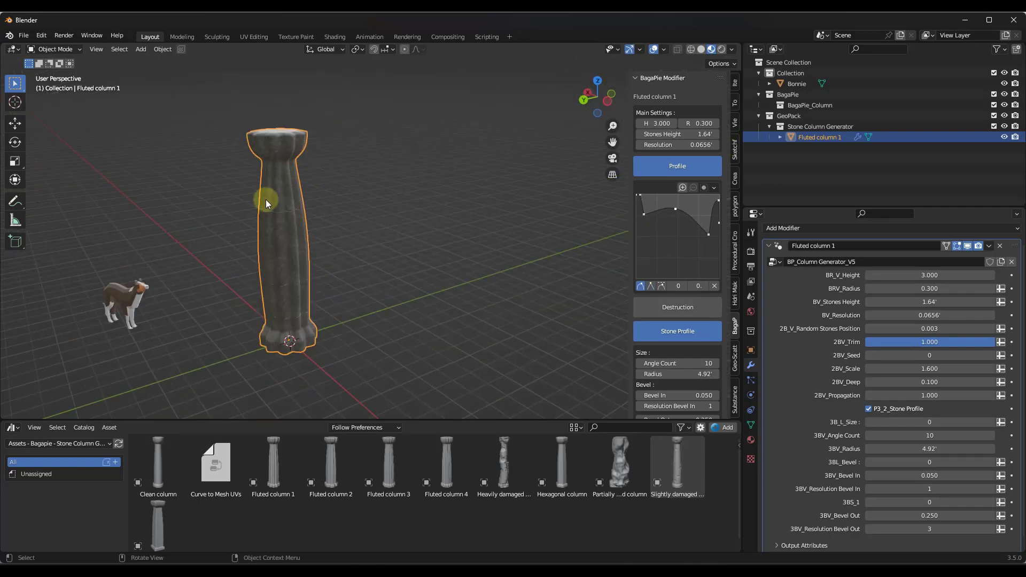
left_click_drag(676, 210, 673, 221)
scroll(317, 255, "up", 2)
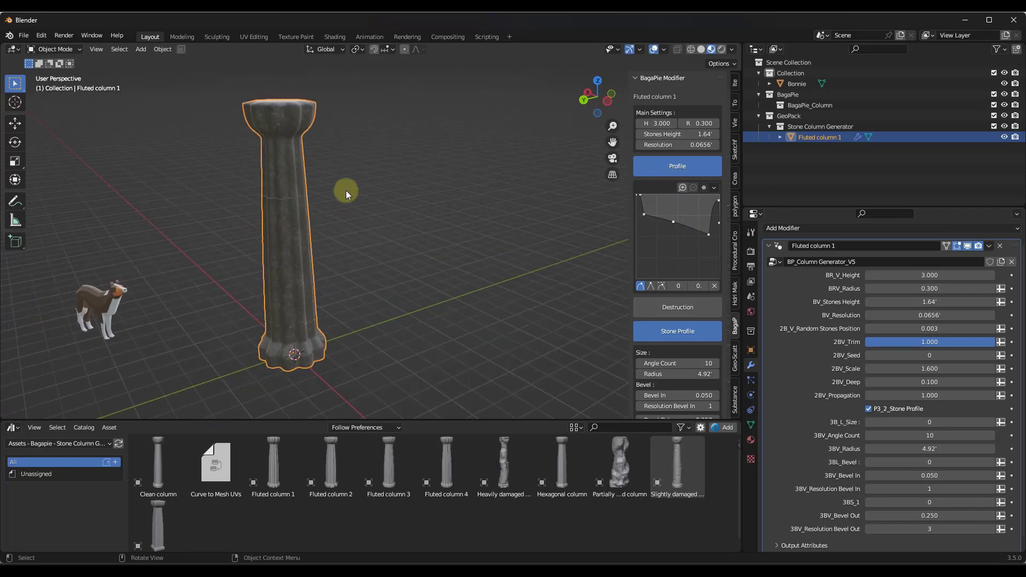
Step: Set the fluted column's height to 3.390, its radius to 0.280 and its Stones Height to 0.724'
left_click_drag(649, 123, 427, 256)
left_click_drag(705, 122, 383, 141)
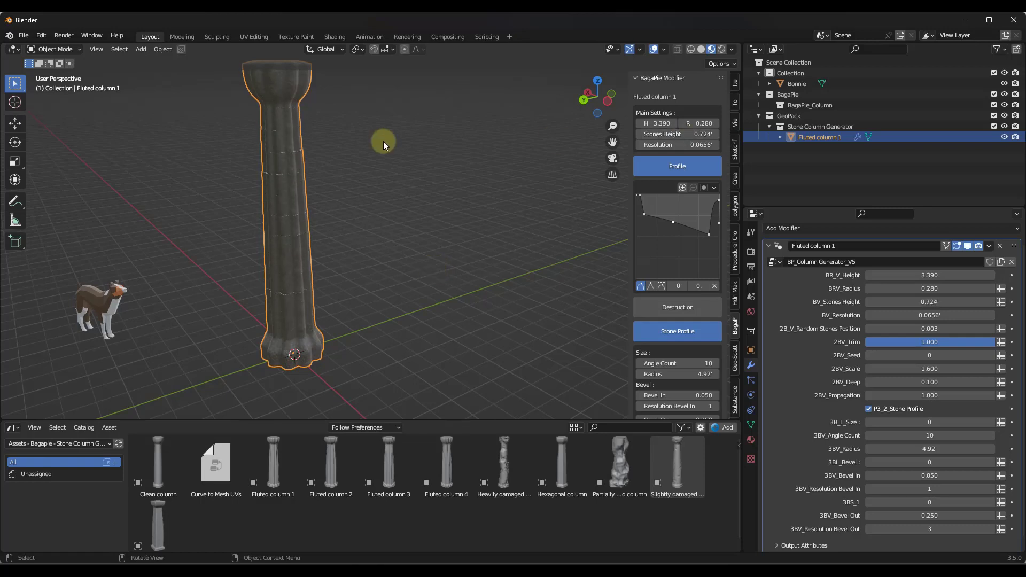
scroll(272, 161, "up", 3)
scroll(276, 160, "up", 3)
scroll(279, 161, "down", 6)
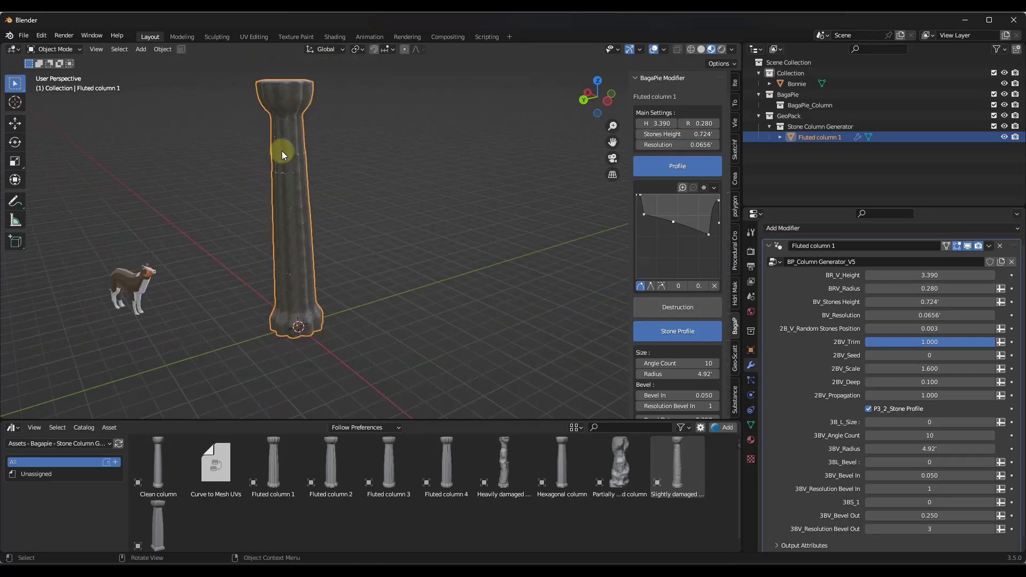
scroll(289, 157, "up", 2)
scroll(283, 155, "up", 1)
scroll(282, 149, "down", 4)
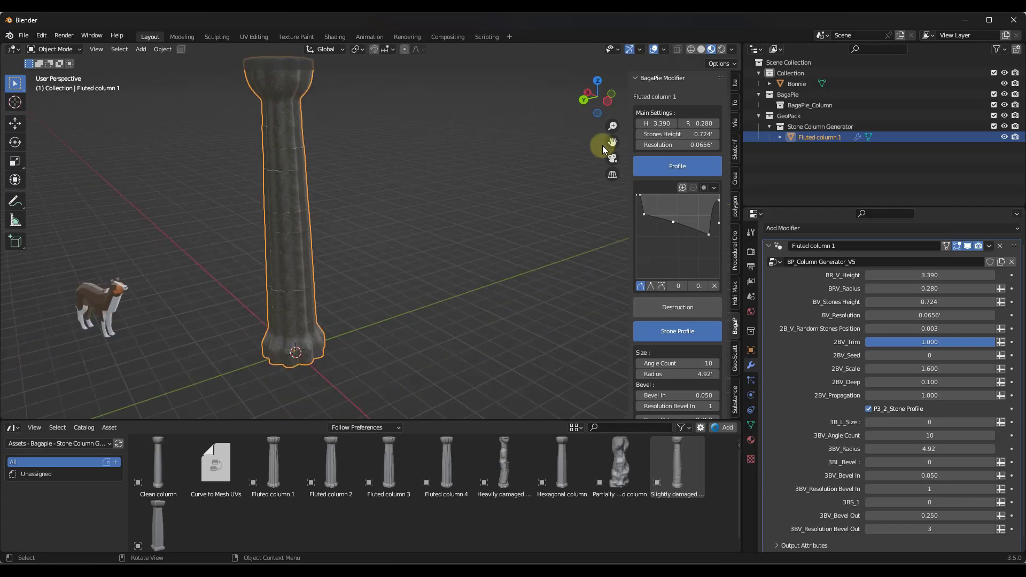
Step: Reduce the fluted column's Stones Height to 0.224' and inspect the stone joints
left_click_drag(683, 134, 415, 268)
scroll(283, 182, "up", 4)
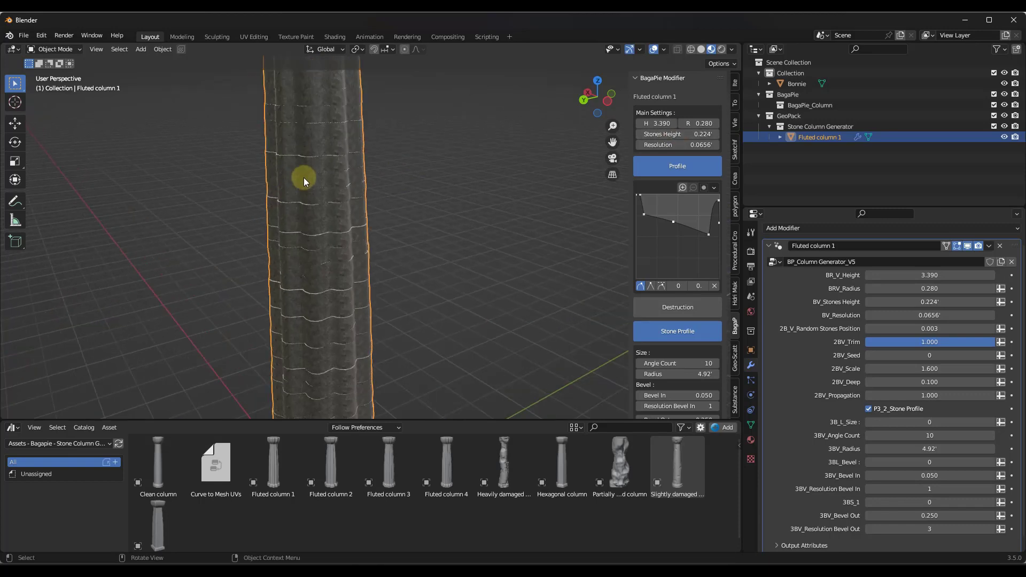
scroll(313, 189, "down", 5)
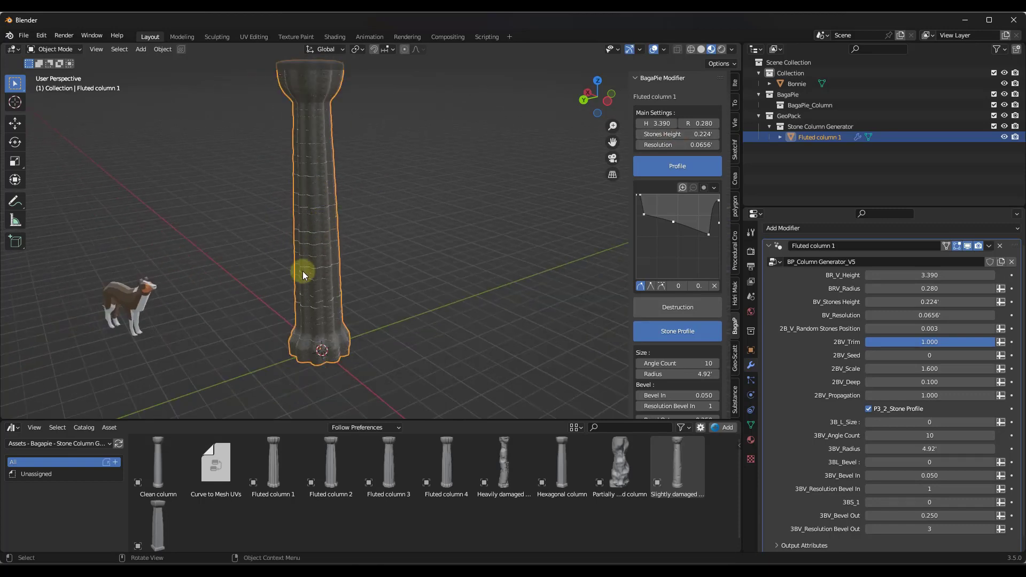
Step: Show the Destruction settings instead of Profile, and set Random Stones Position to 0.043 and Stones Height to 1.22'
left_click(678, 166)
left_click(678, 186)
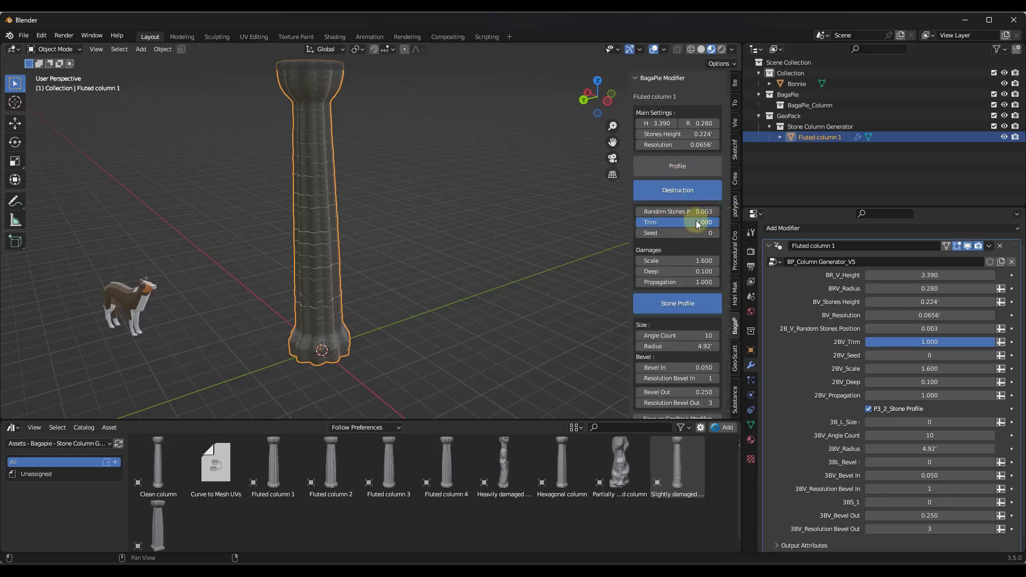
left_click_drag(683, 212, 429, 344)
scroll(313, 231, "up", 3)
scroll(313, 231, "down", 3)
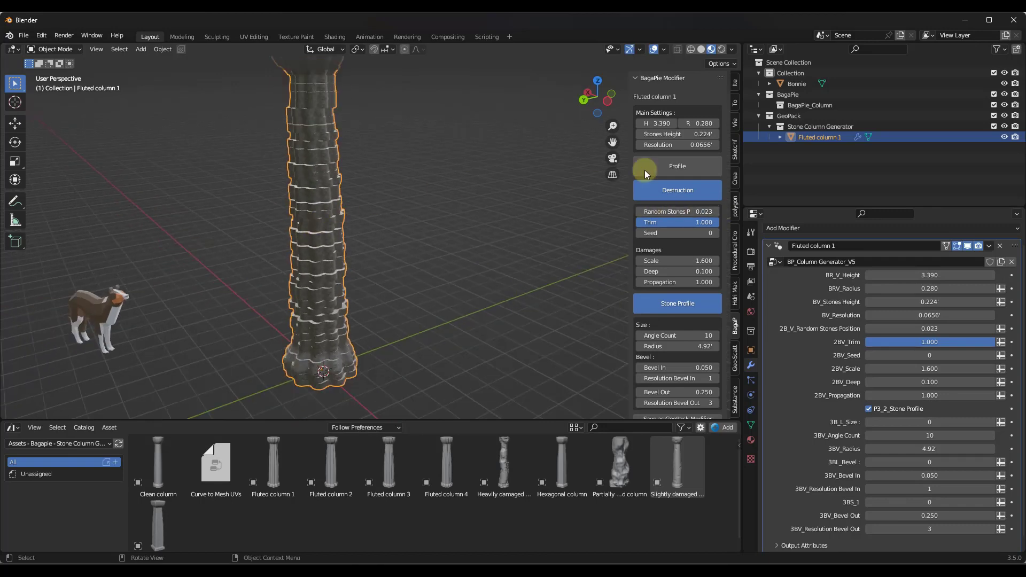
left_click_drag(686, 132, 440, 266)
left_click_drag(678, 211, 424, 346)
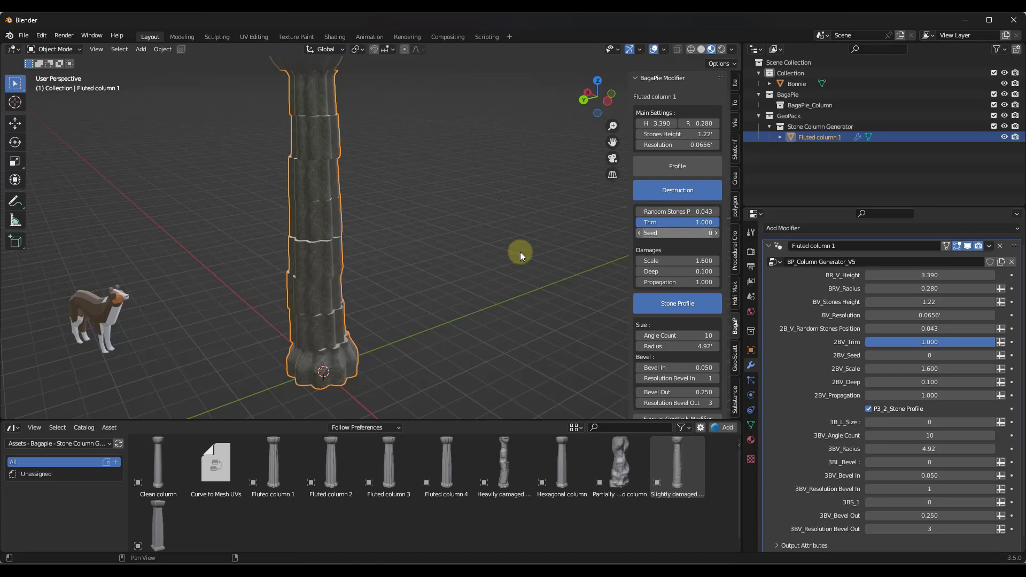
Step: Set the fluted column's Damages to Scale 1.710, Deep 0.210 and Propagation 0.880, and inspect the stone surface
scroll(319, 239, "down", 4)
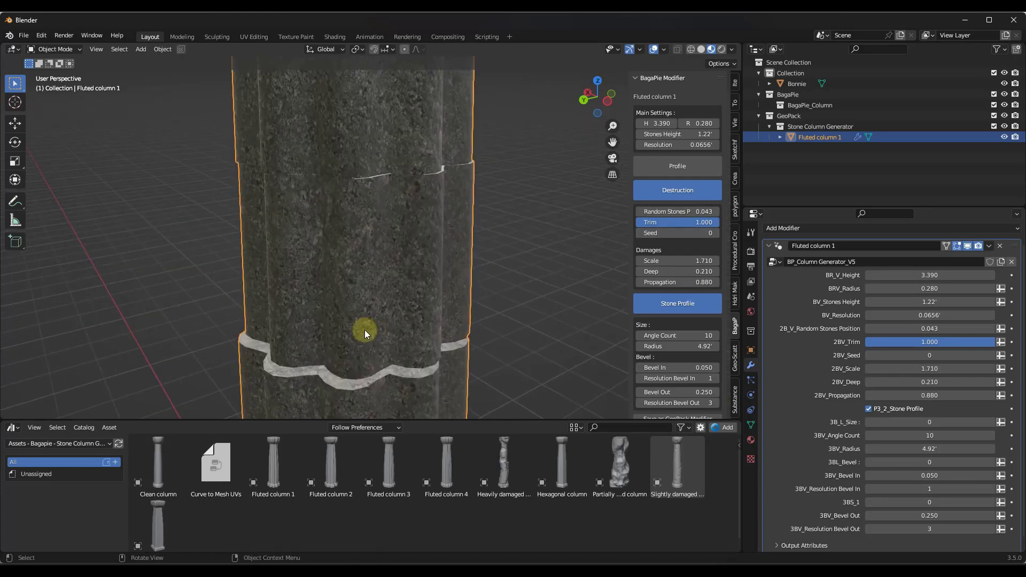
scroll(339, 222, "down", 3)
middle_click_drag(338, 222, 368, 211)
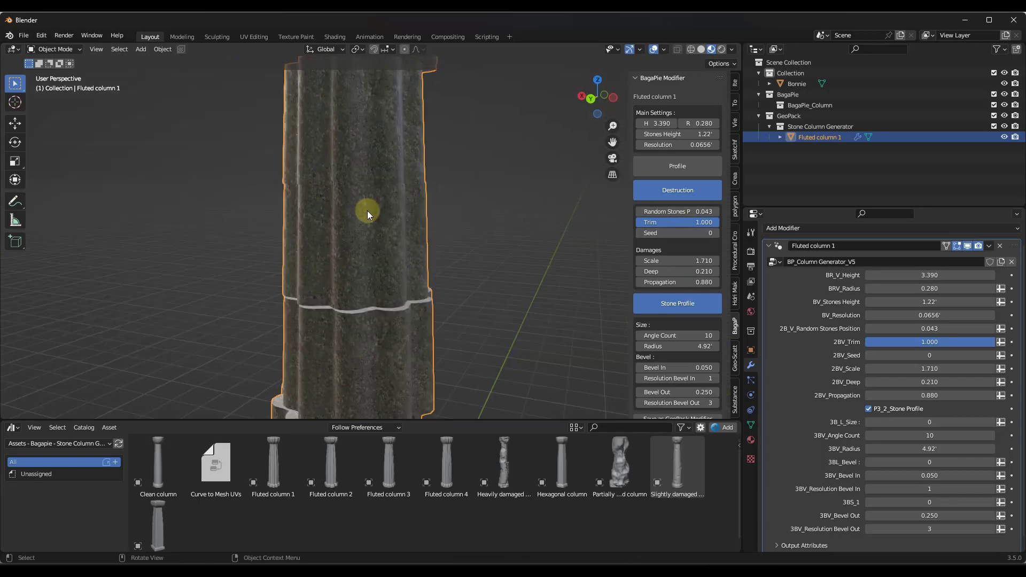
scroll(368, 211, "down", 5)
scroll(367, 211, "down", 4)
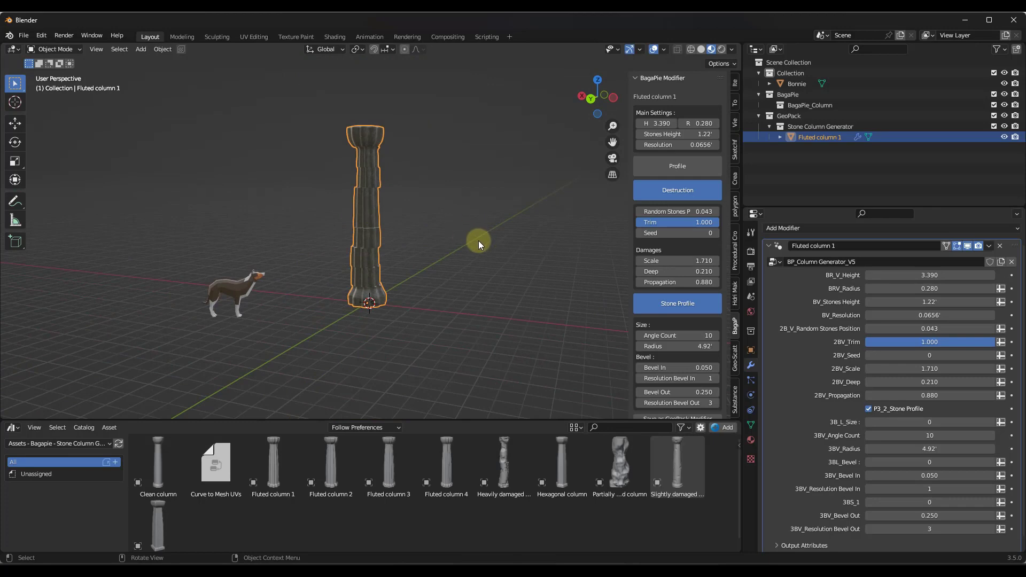
middle_click_drag(479, 240, 396, 249, "shift")
Step: Turn the fluted column's Stone Profile off and back on to compare its shape
left_click(676, 303)
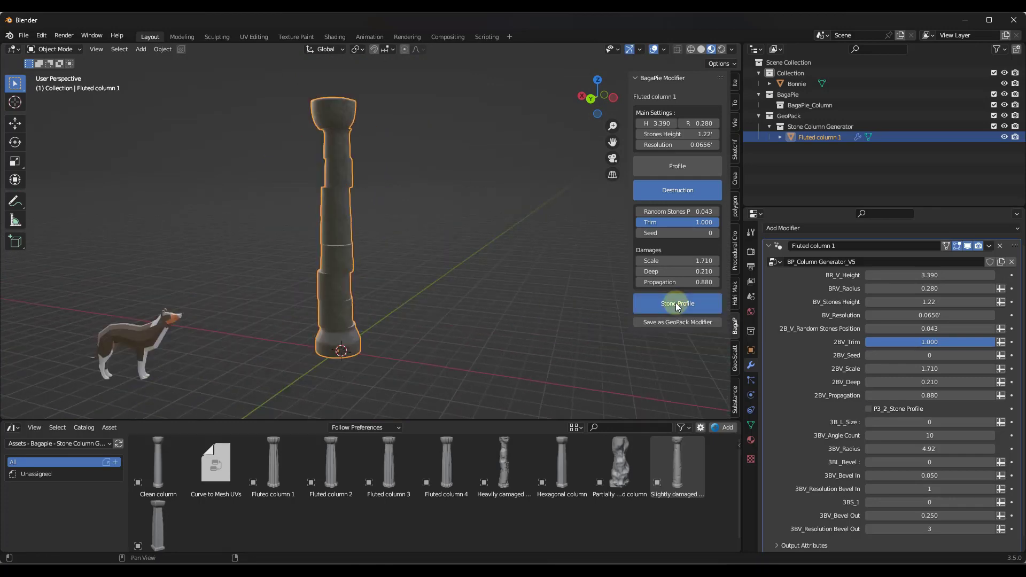
left_click(677, 304)
scroll(353, 192, "up", 3)
middle_click_drag(339, 184, 323, 219)
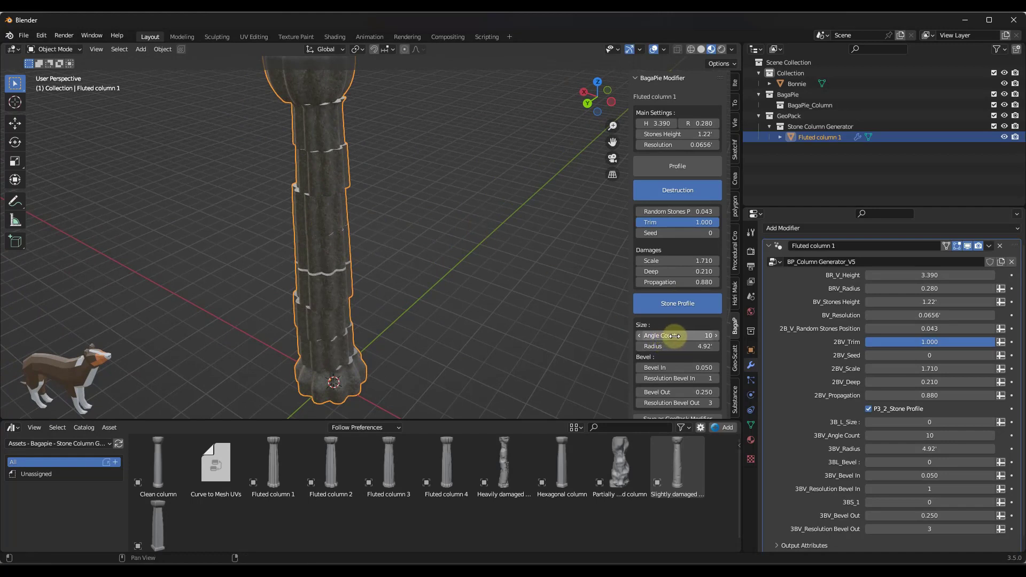
Step: Set the fluted column's Stone Profile Angle Count to 8, inspect it and deselect the column
left_click_drag(675, 335, 421, 338)
scroll(299, 254, "down", 5)
middle_click_drag(363, 274, 360, 255)
left_click(362, 246)
scroll(366, 223, "down", 1)
scroll(367, 223, "up", 4)
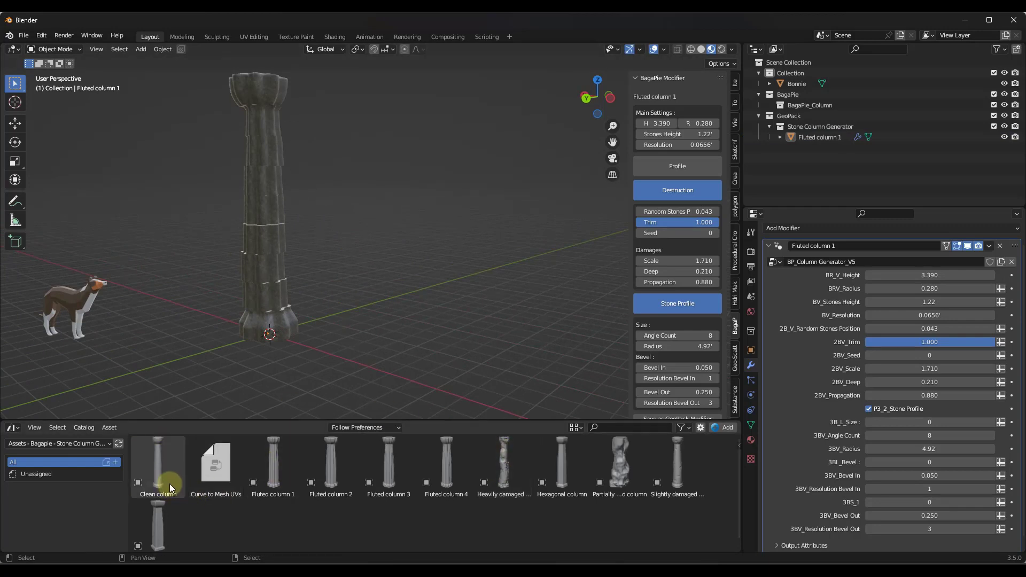
Step: Place a Clean column from the asset library in the scene beside the fluted column
left_click_drag(169, 483, 381, 310)
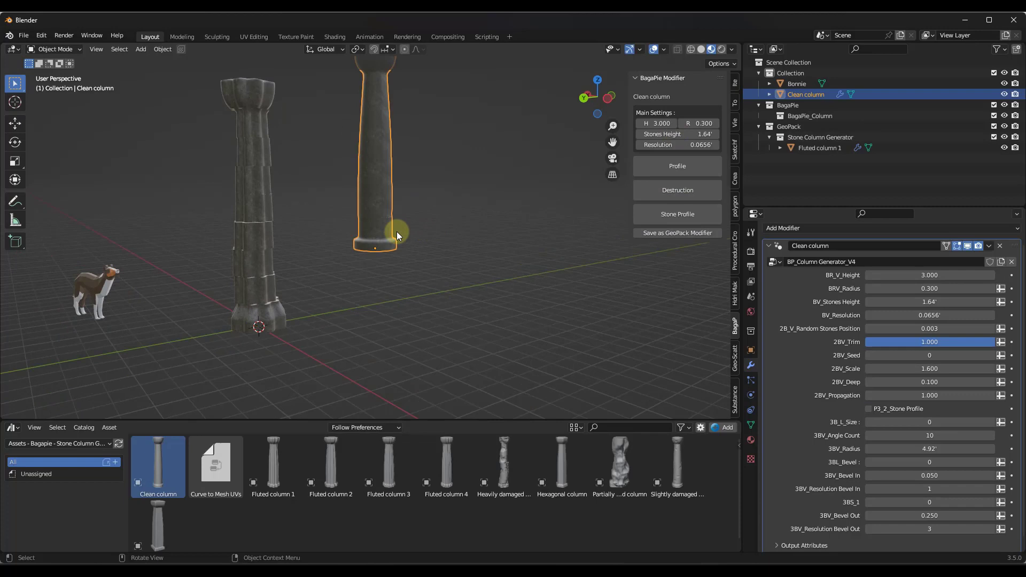
scroll(375, 248, "down", 4)
scroll(371, 254, "up", 5)
middle_click_drag(365, 262, 306, 328)
scroll(384, 255, "up", 1)
scroll(383, 258, "down", 4)
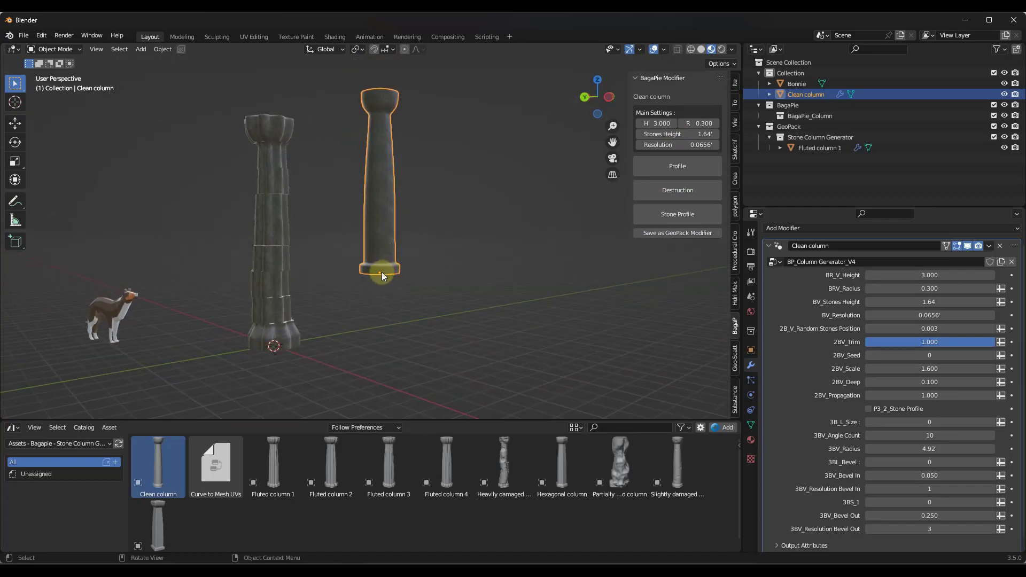
Step: Lower the Clean column about 3.94' along the Z axis to bring its base level with the fluted column's
key("g")
key("z")
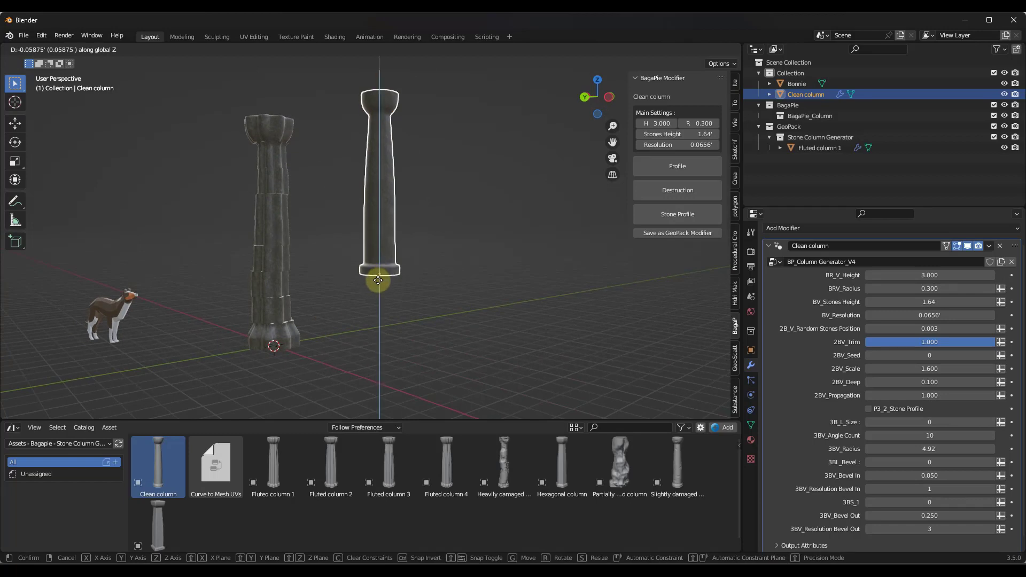
left_click(278, 344)
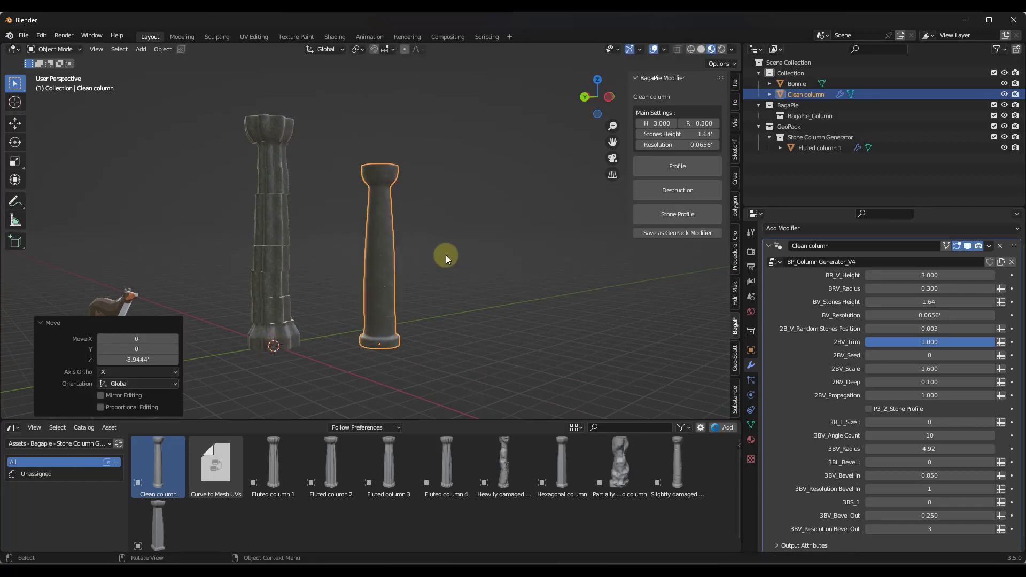
Step: Set the Clean column's height to 3.240 and its Destruction to Random Stones Position 0.023, Seed 29, Scale 0.980 and Deep 1.460
scroll(380, 165, "up", 3)
middle_click_drag(345, 147, 350, 216)
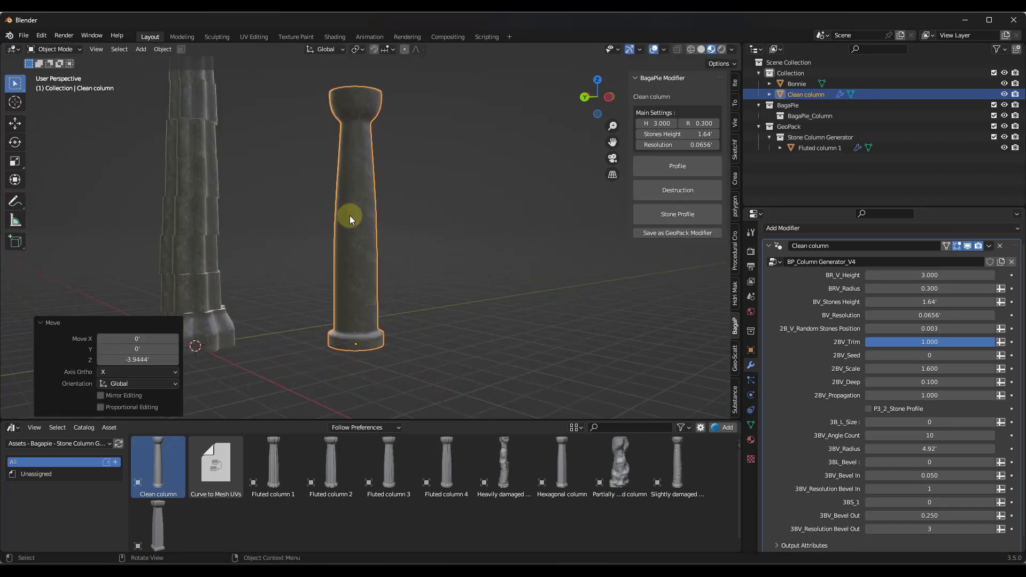
mouse_move(343, 163)
middle_mouse_down()
mouse_move(355, 168)
mouse_move(342, 168)
middle_mouse_up()
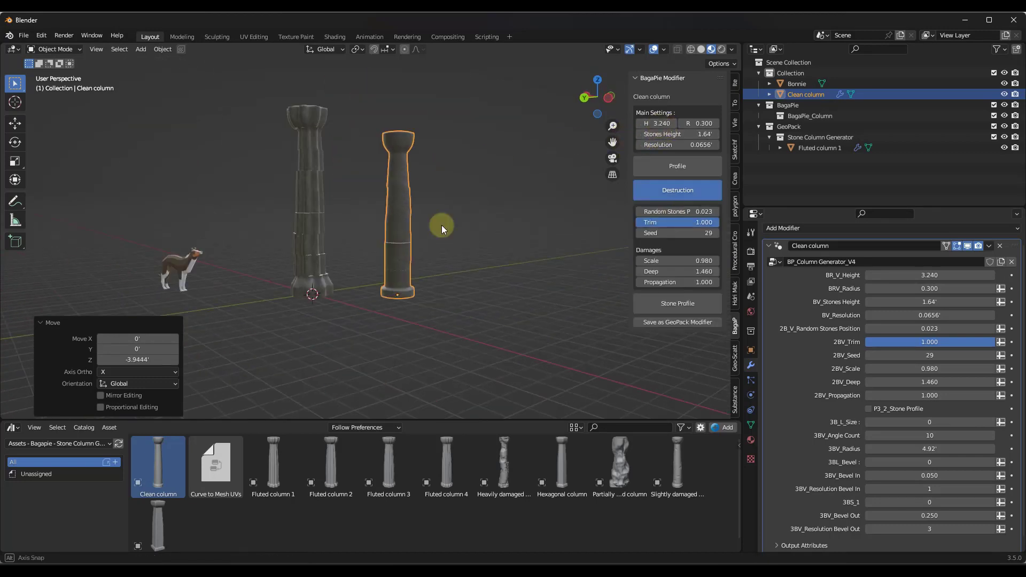
mouse_move(418, 226)
middle_mouse_down()
mouse_move(458, 197)
mouse_move(409, 212)
middle_mouse_up()
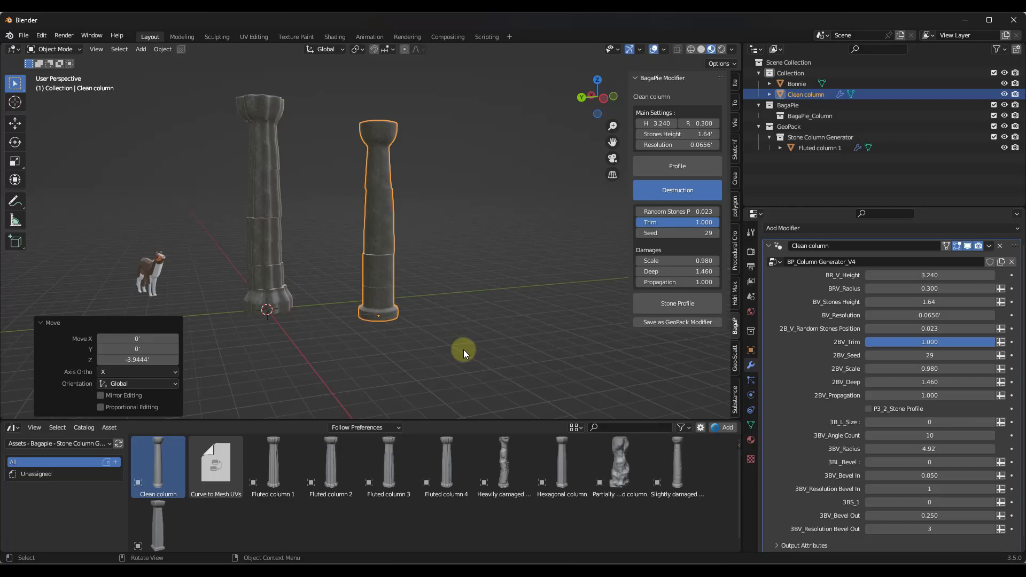
Step: Place a Heavily damaged column from the asset library on the far side of the Clean column
left_click_drag(512, 469, 485, 307)
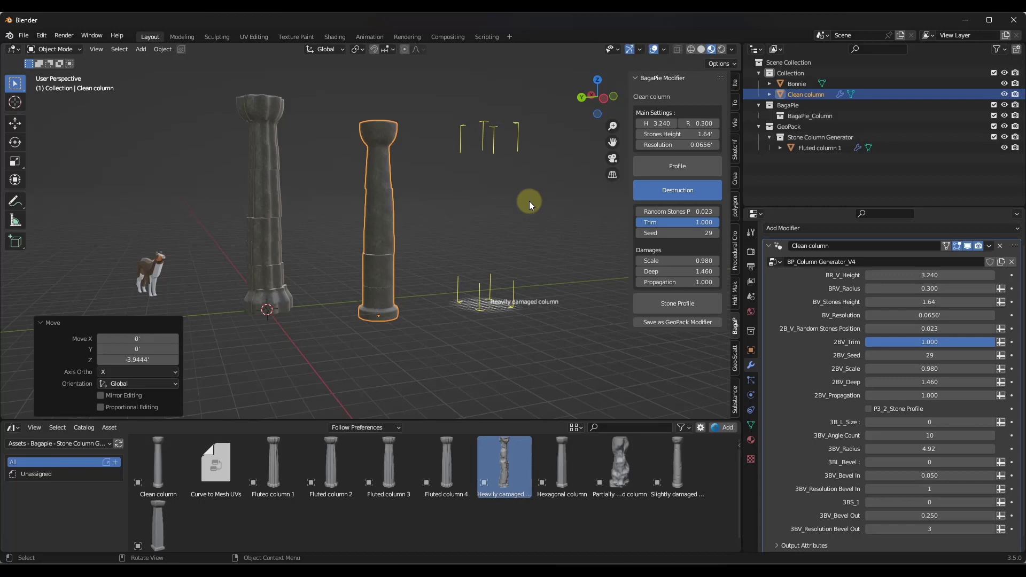
left_click_drag(530, 201, 529, 201)
scroll(529, 201, "up", 2)
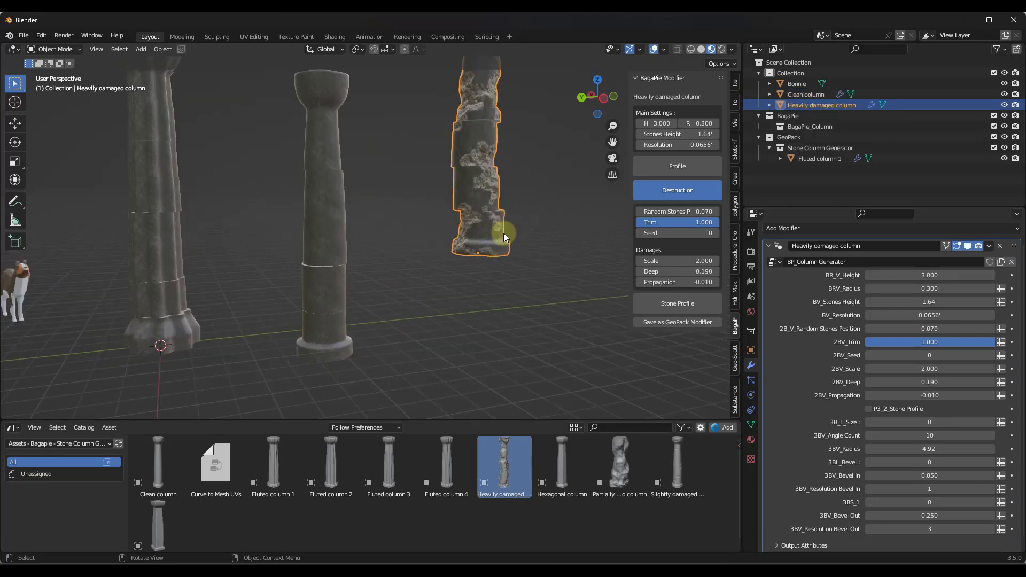
Step: Lower the Heavily damaged column about 4.33' along the Z axis to the level of the Clean column's base
key("g")
key("z")
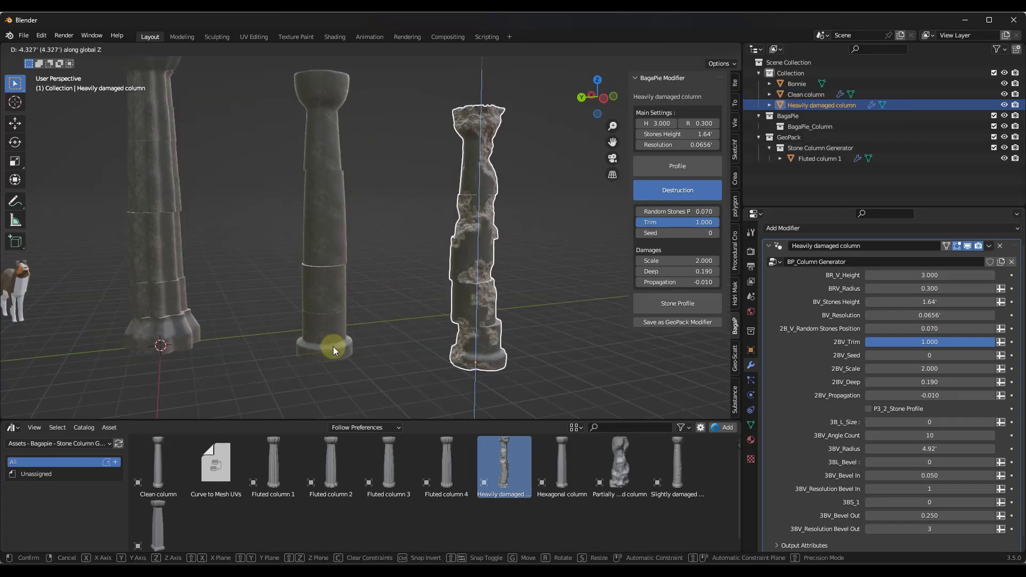
left_click(334, 347)
Step: Set the Heavily damaged column's Random Stones Position to 0.050
scroll(509, 241, "up", 3)
middle_click_drag(509, 242, 584, 189)
scroll(412, 199, "down", 4)
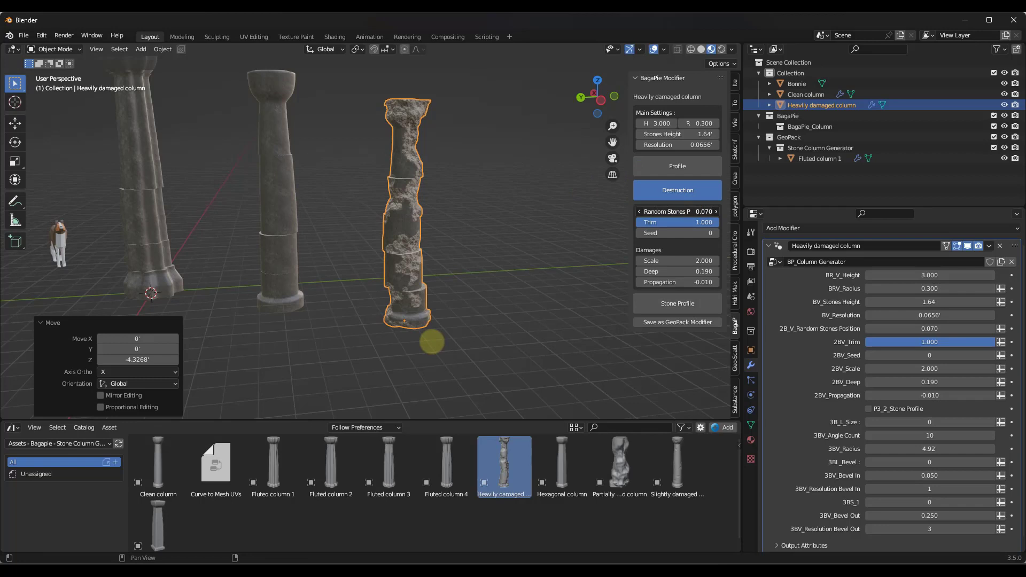
mouse_move(677, 211)
left_mouse_down()
mouse_move(652, 211)
mouse_move(677, 212)
left_mouse_up()
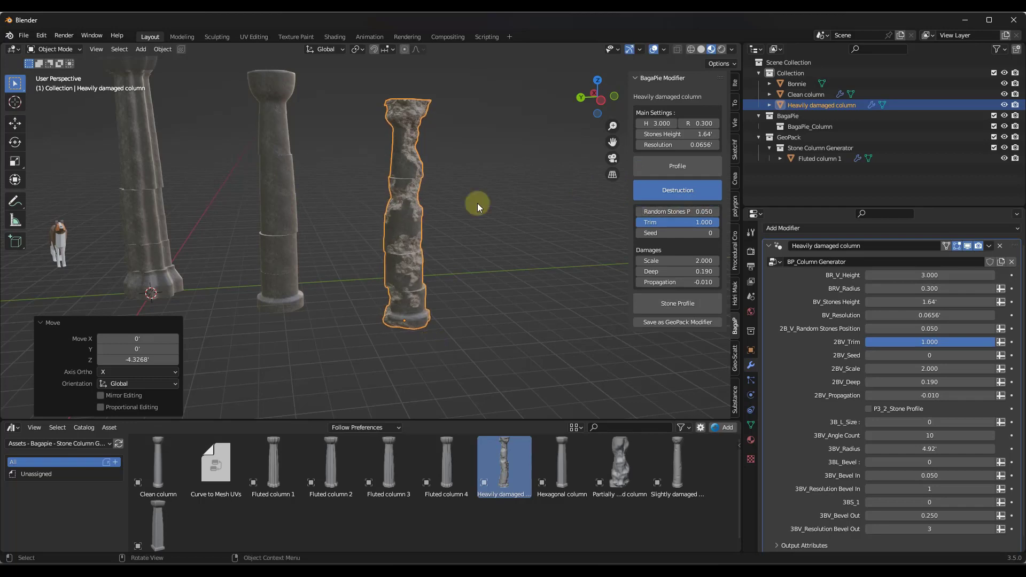
Step: Set the Heavily damaged column's Damages to Scale 2.520, Deep 0.090 and Propagation 0.050, and review the columns
scroll(447, 199, "up", 2)
left_click_drag(681, 262, 442, 270)
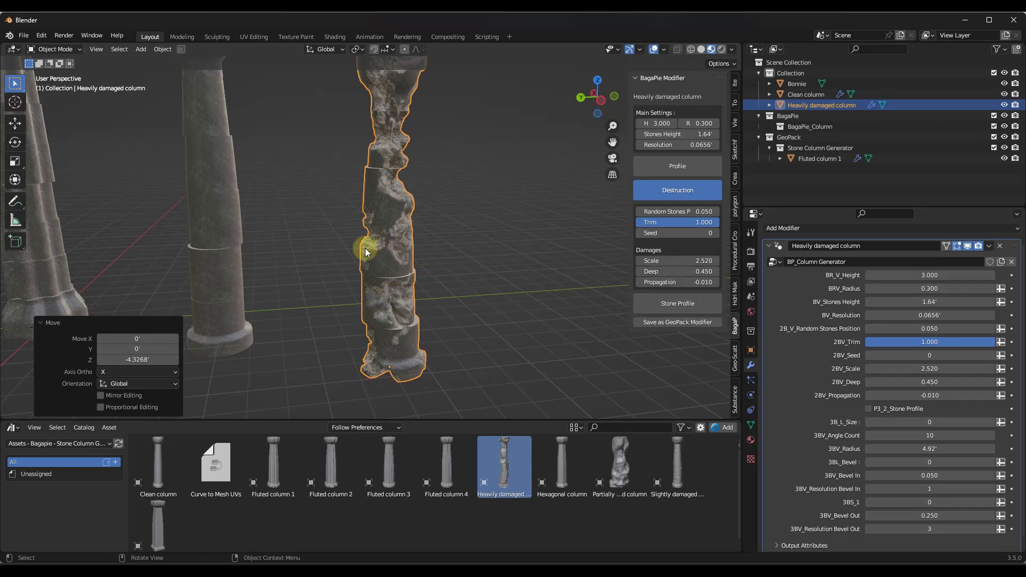
middle_click_drag(365, 248, 412, 155)
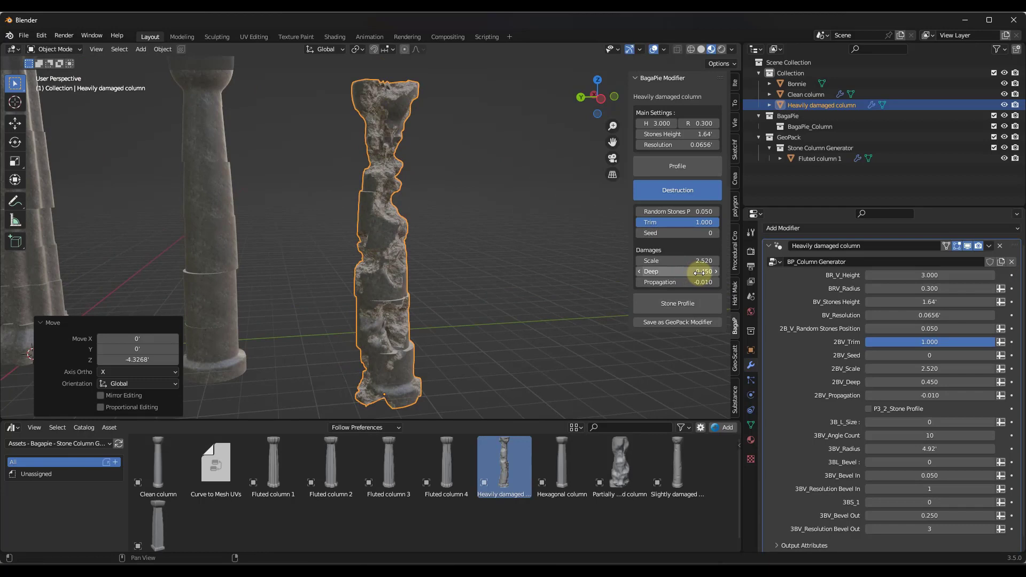
left_click_drag(699, 273, 447, 285)
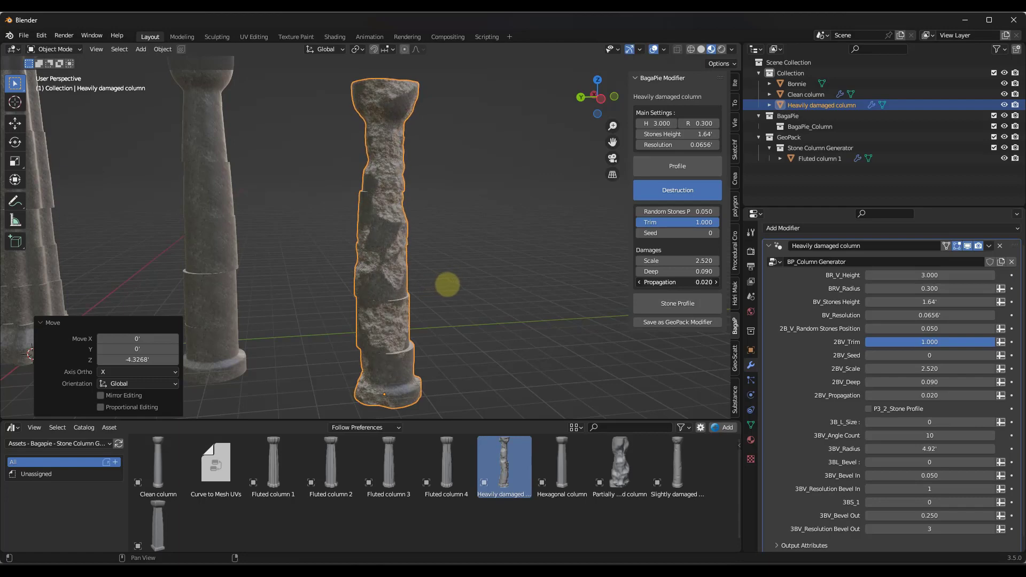
middle_click_drag(382, 278, 380, 170)
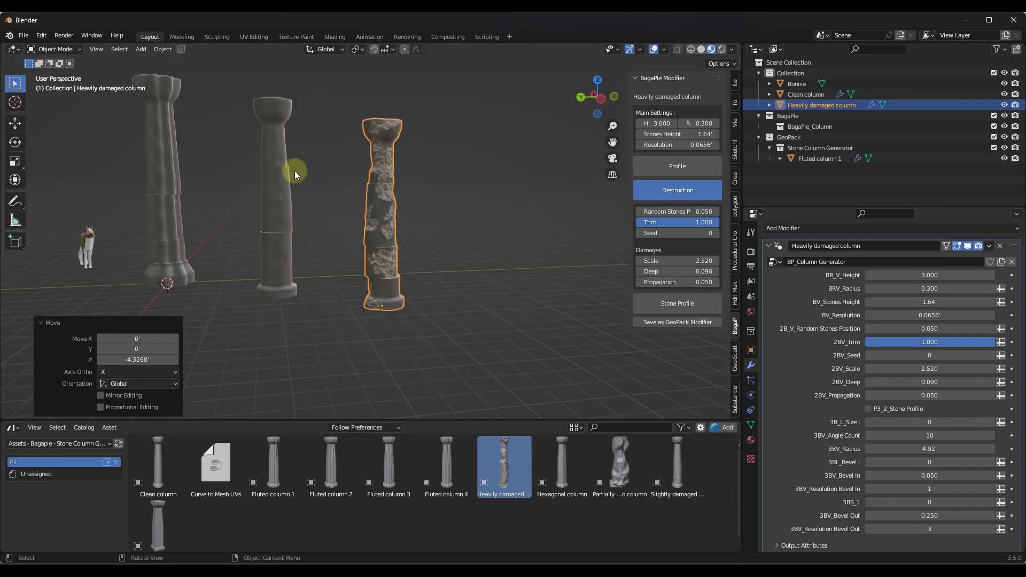
middle_click_drag(294, 171, 344, 176)
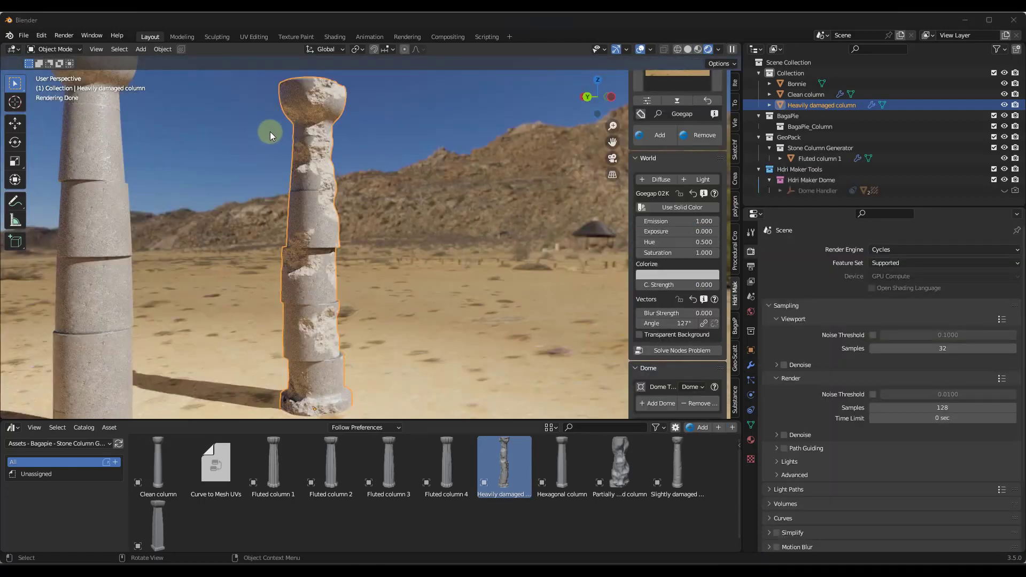